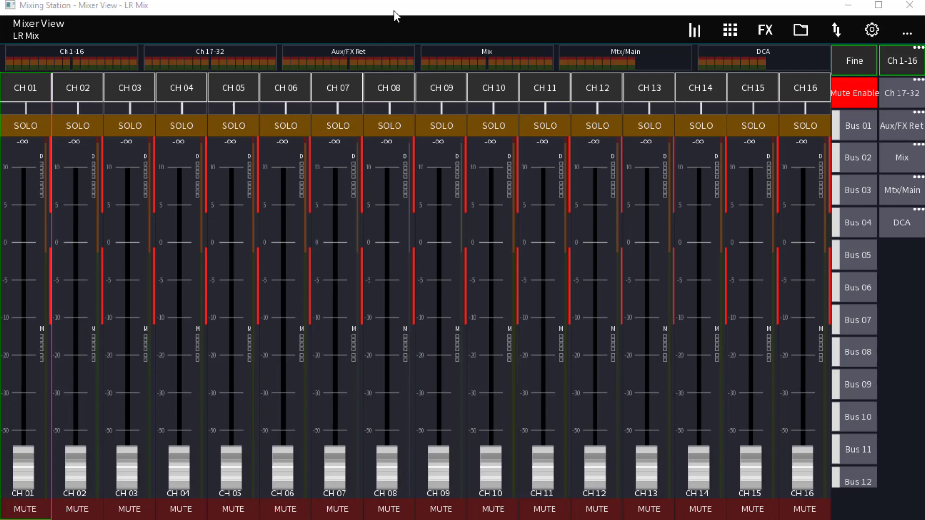
Step: Browse the Ch 17-32, Aux/FX Ret, Mix, Mtx/Main and DCA layers, then return to Ch 1-16
left_click(898, 95)
left_click(894, 126)
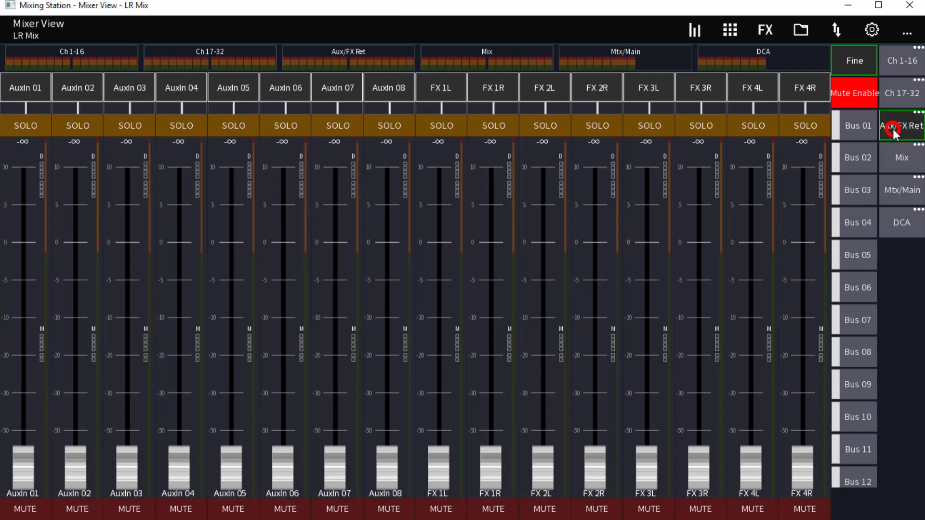
left_click(902, 158)
left_click(895, 189)
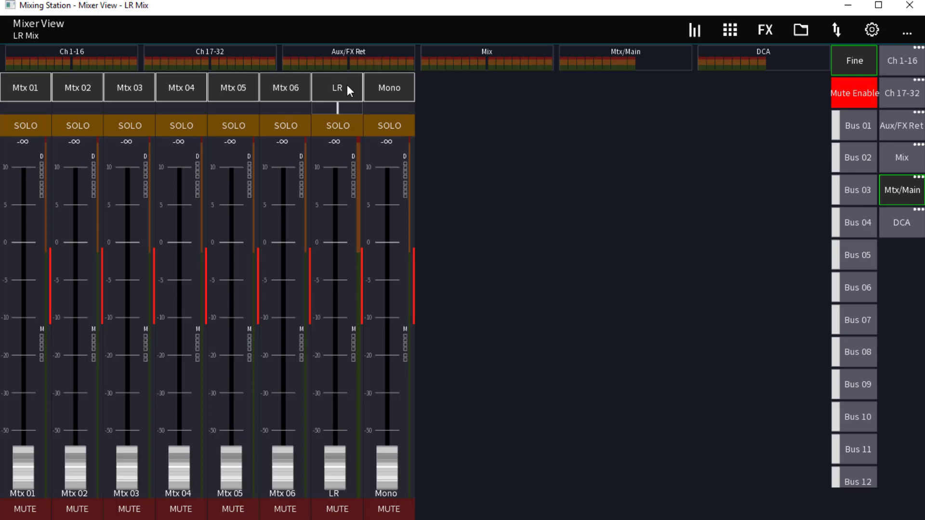
left_click(901, 222)
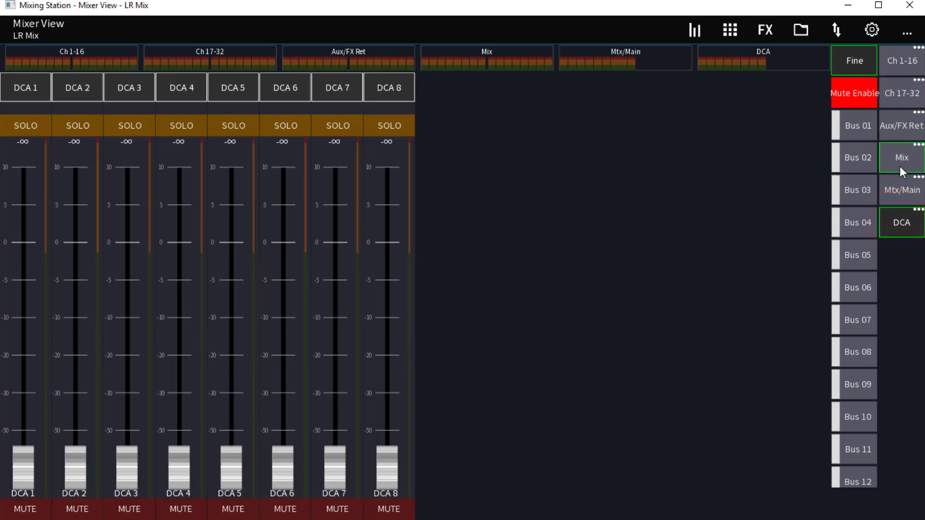
left_click(901, 199)
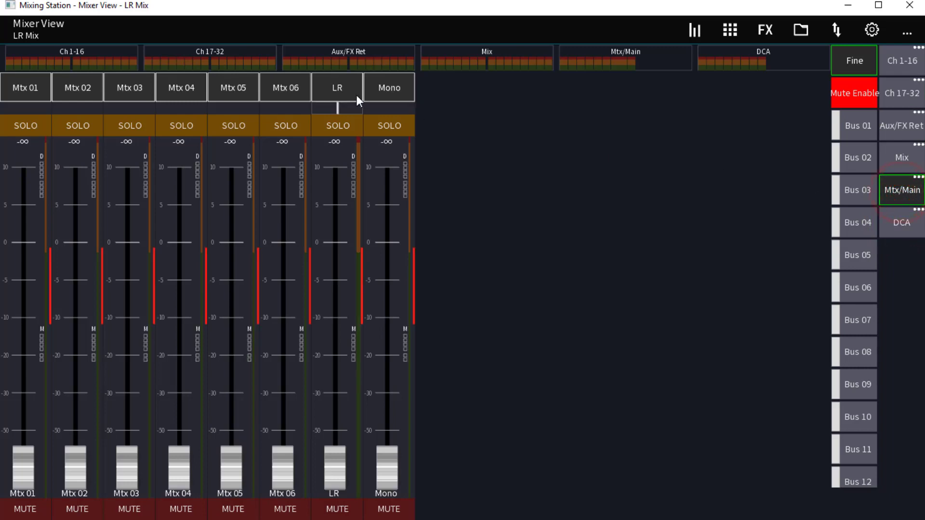
left_click(893, 60)
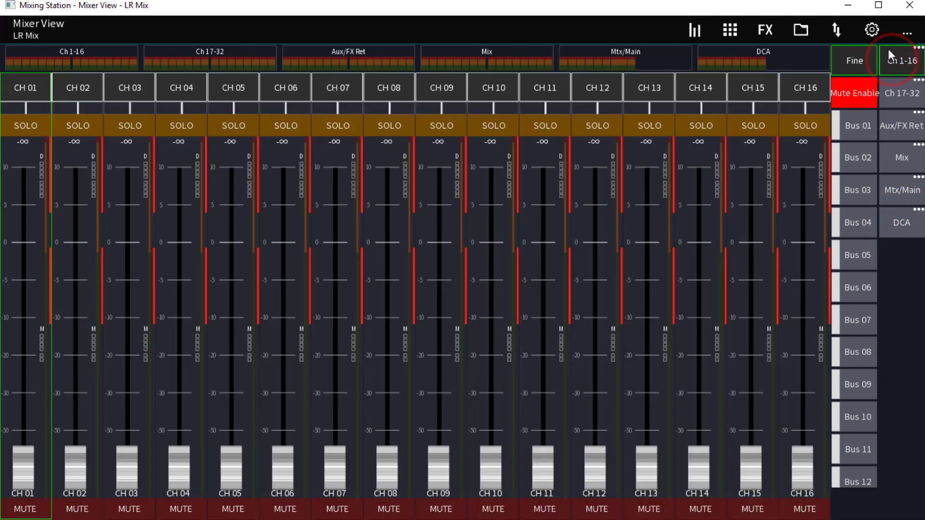
Step: Open the Ch 1-16 layer for editing in the layer settings
left_click(875, 30)
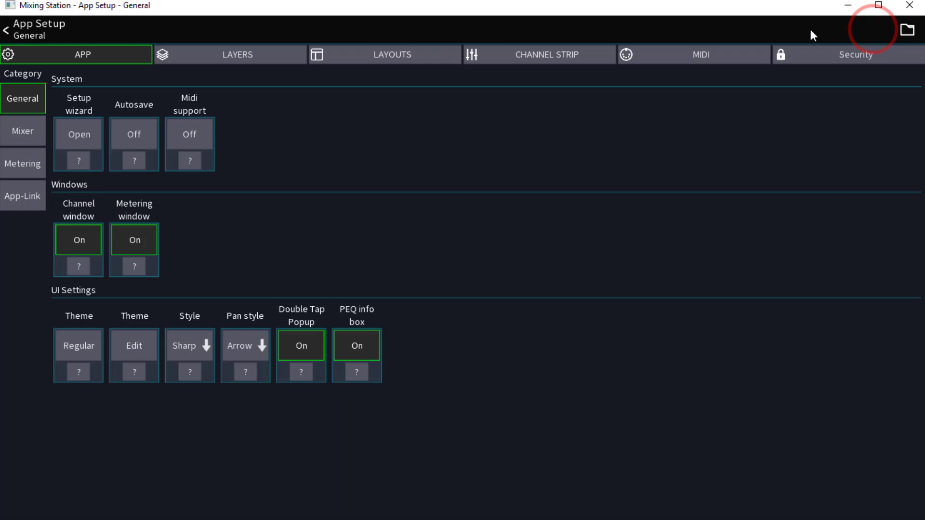
left_click(240, 54)
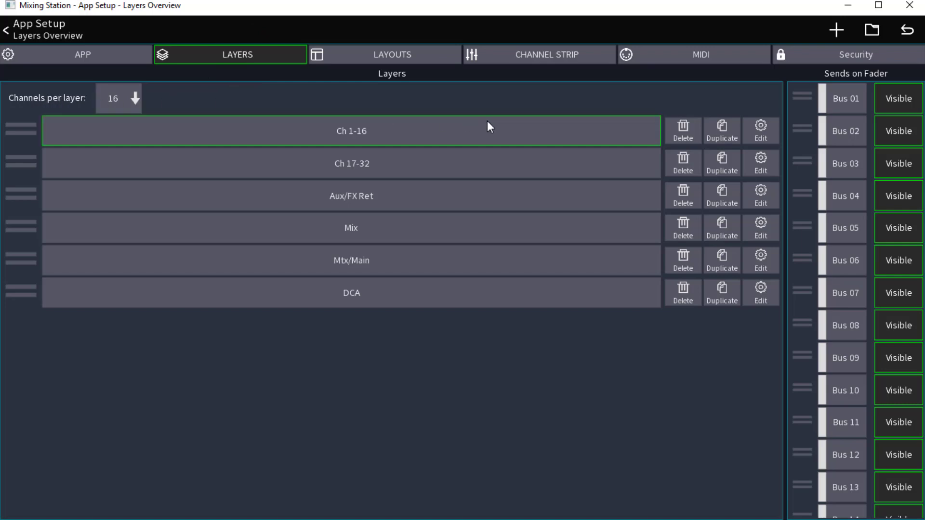
left_click(761, 131)
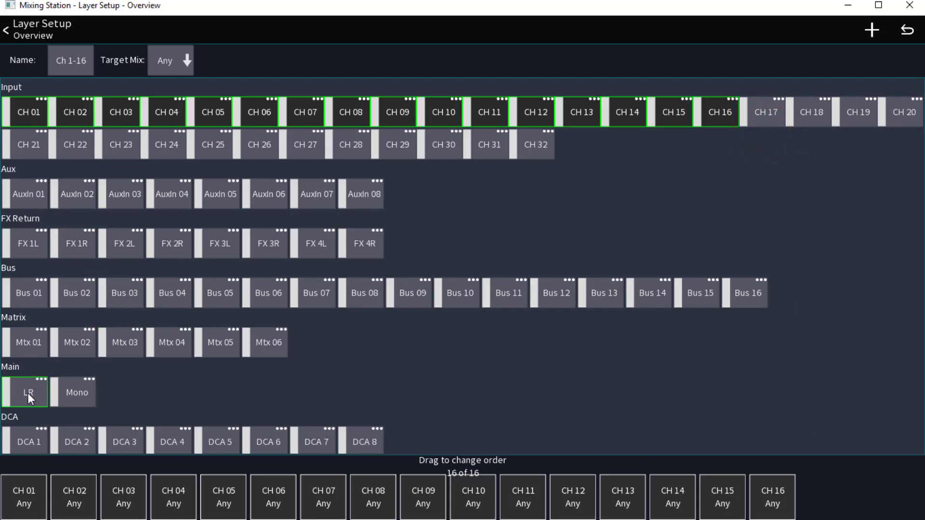
Step: Append a Blank Element, Mono and LR to the layer and return to the mixer view
left_click(865, 34)
left_click(486, 279)
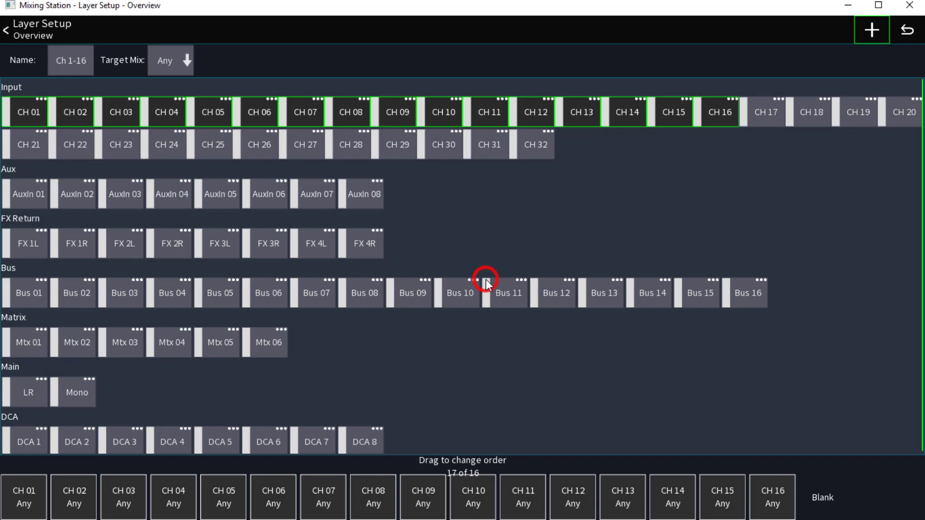
left_click(78, 394)
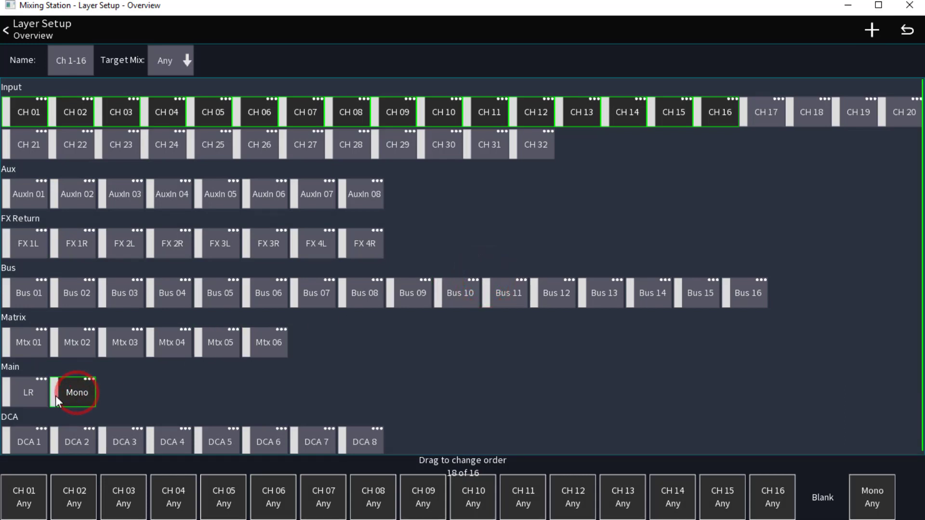
left_click(30, 396)
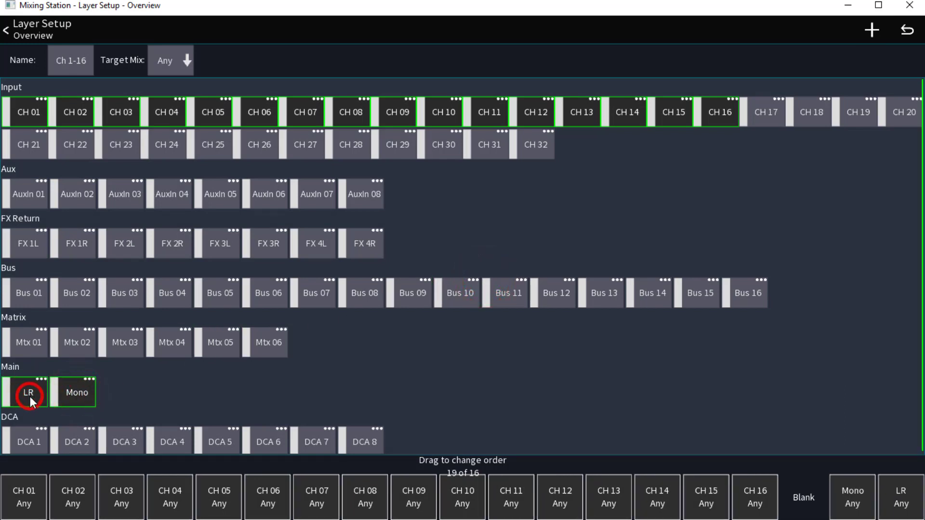
left_click(34, 28)
left_click(26, 27)
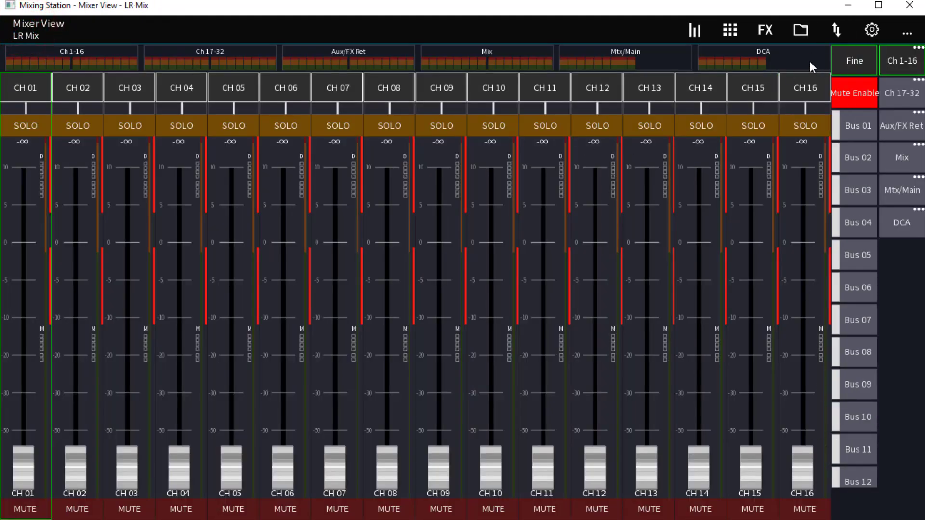
Step: Set Channels per layer to 19 in the layers settings and confirm resetting all layers
left_click(868, 28)
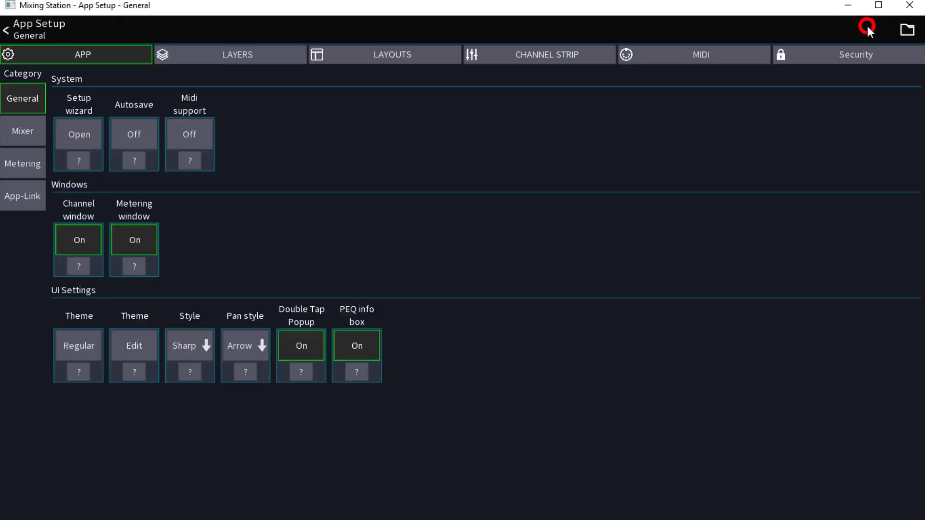
left_click(239, 50)
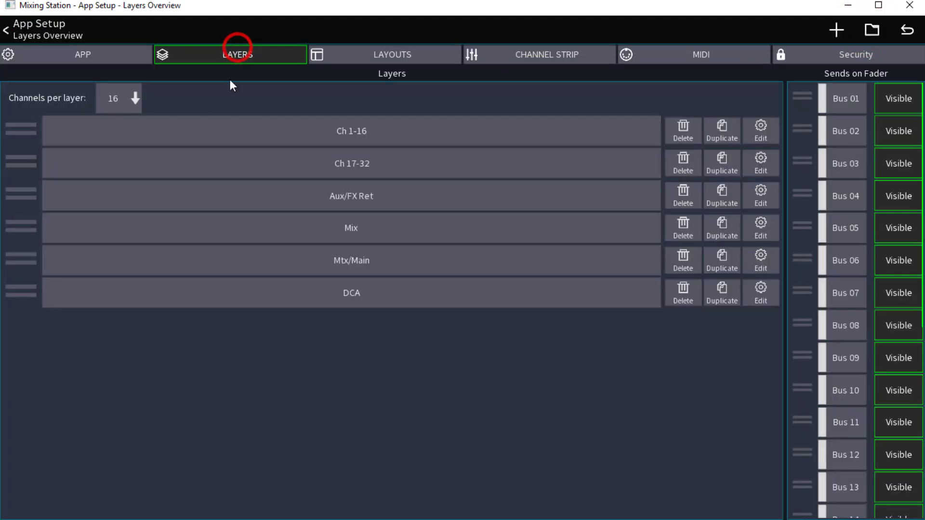
left_click(135, 99)
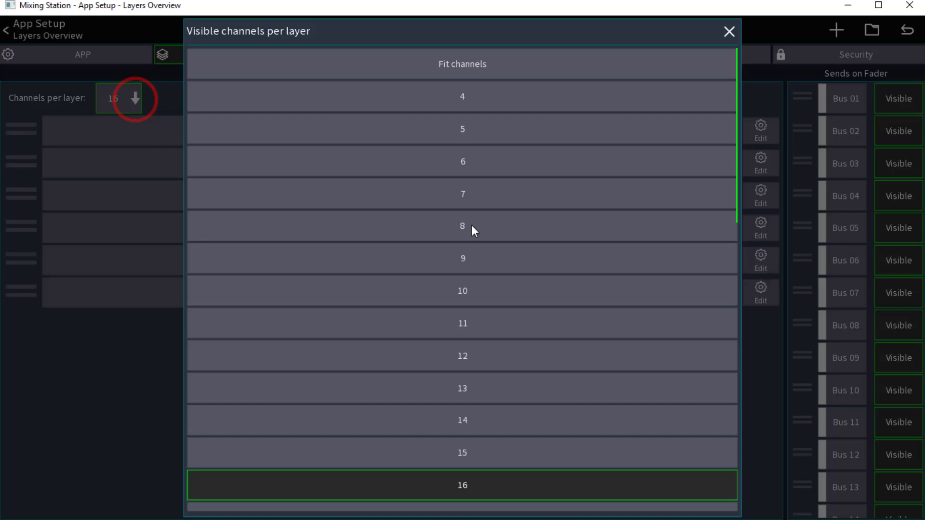
scroll(537, 360, "down", 3)
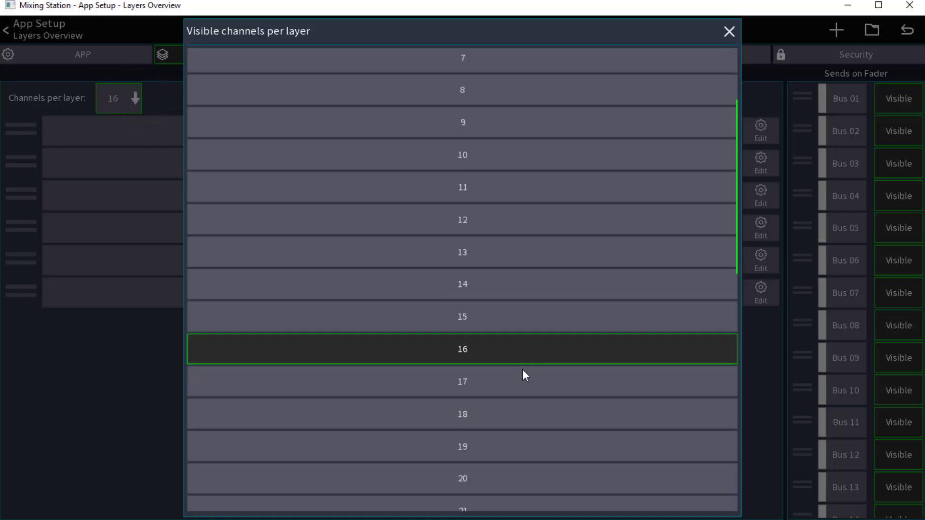
left_click(477, 443)
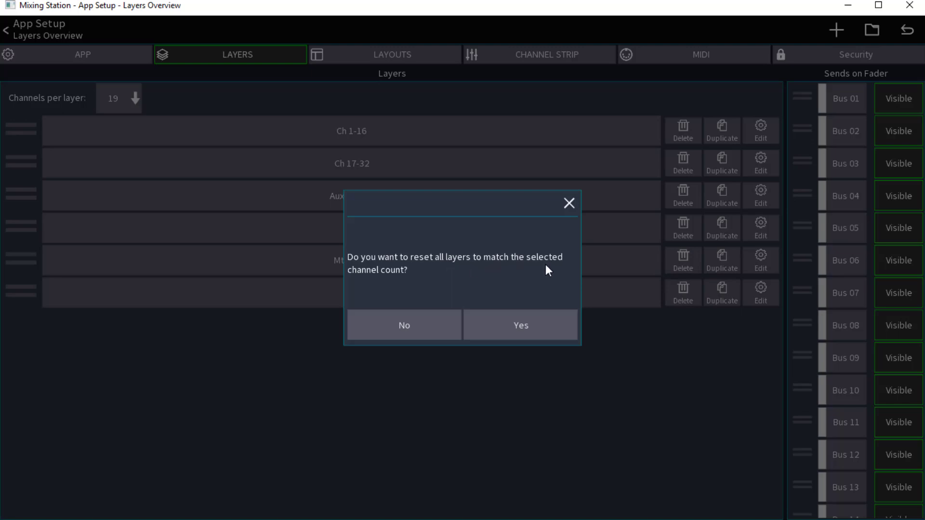
left_click(515, 329)
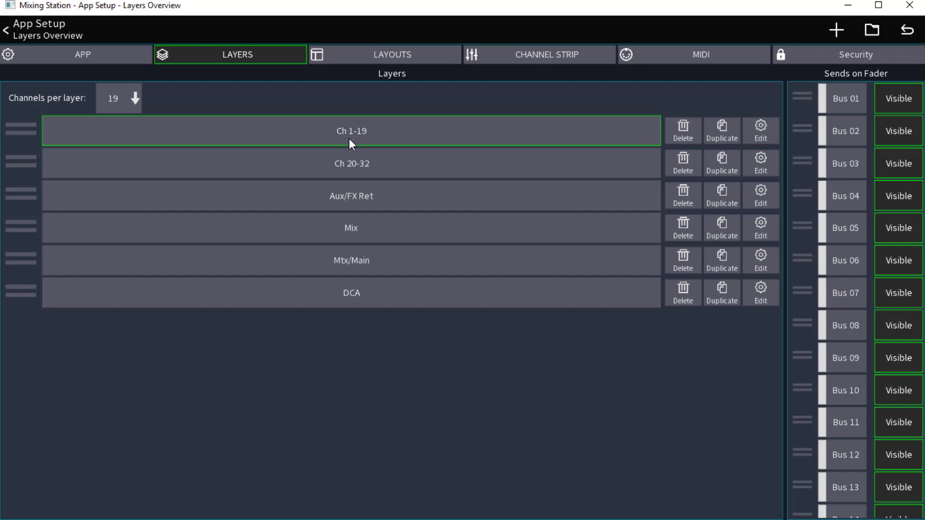
Step: Rename the Ch 1-19 layer to 'Ch 1-16'
left_click(753, 134)
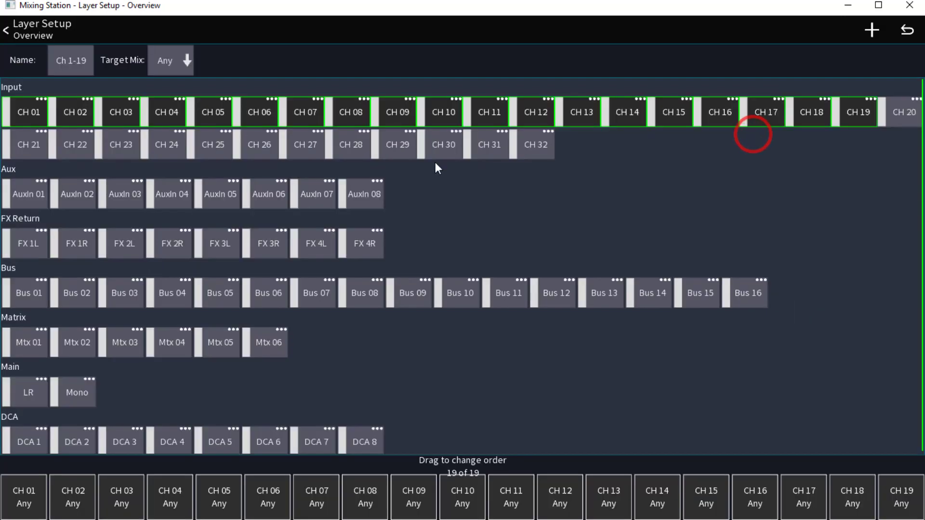
left_click(75, 64)
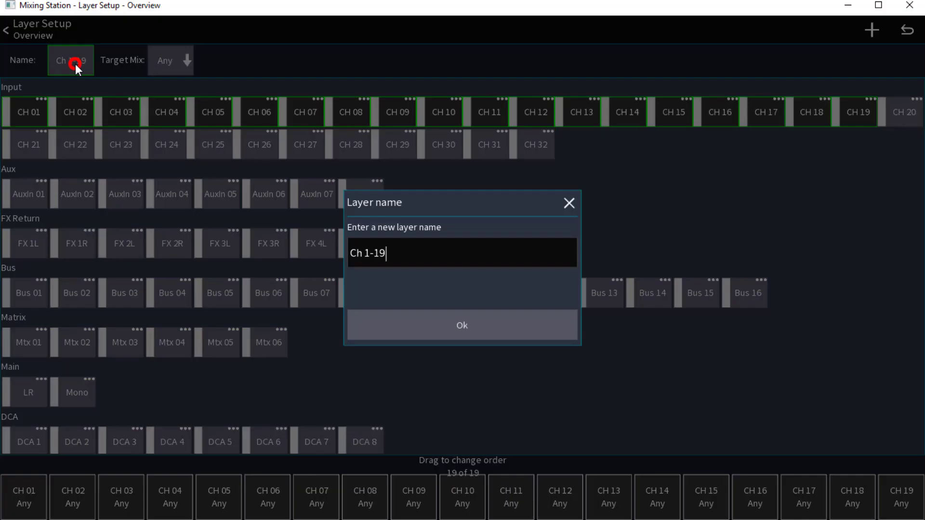
left_click(379, 254)
key("BackSpace")
type("6")
left_click(460, 321)
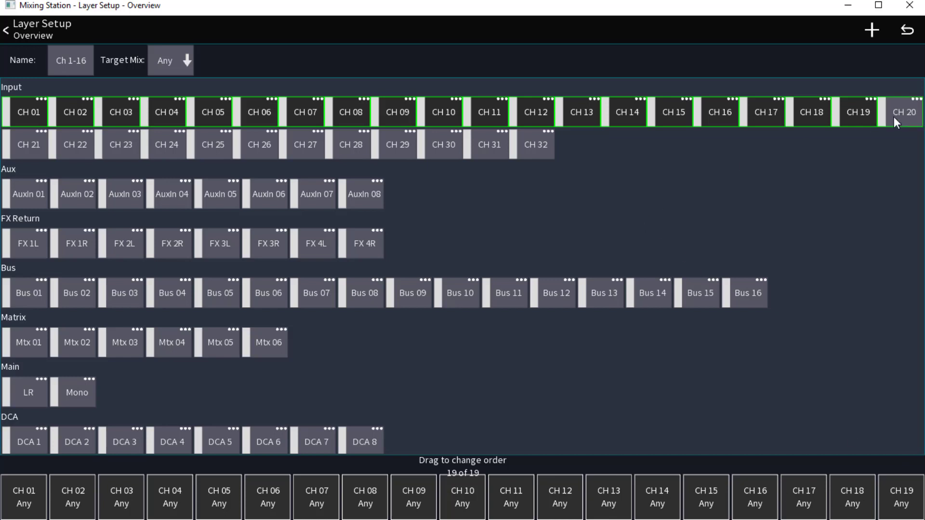
Step: Remove CH 17–CH 19, then add a blank spacer, Mono and LR to fill all 19 slots
left_click_drag(767, 113, 855, 105)
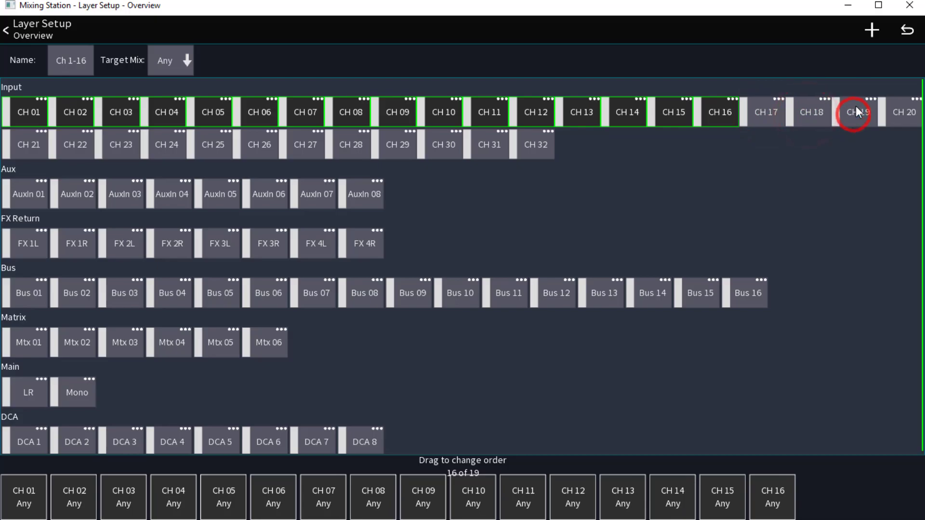
left_click(871, 32)
left_click(489, 277)
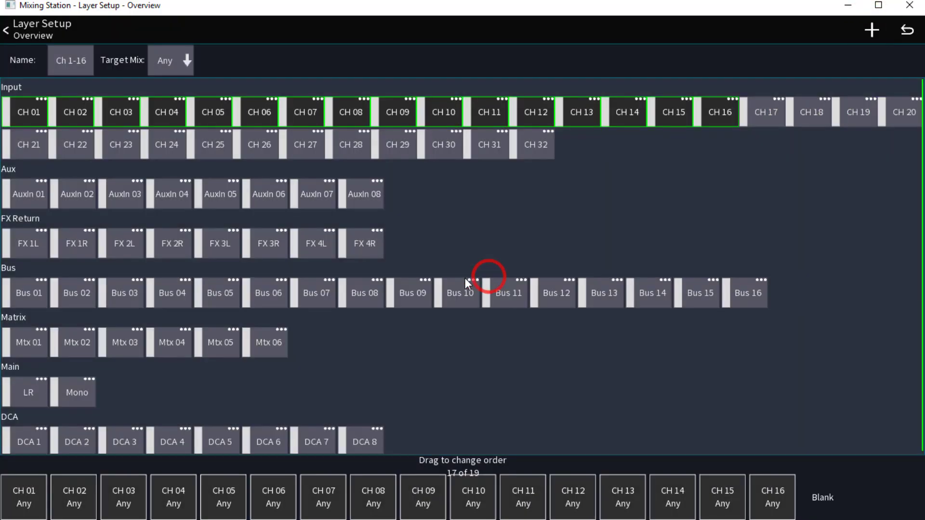
left_click(77, 397)
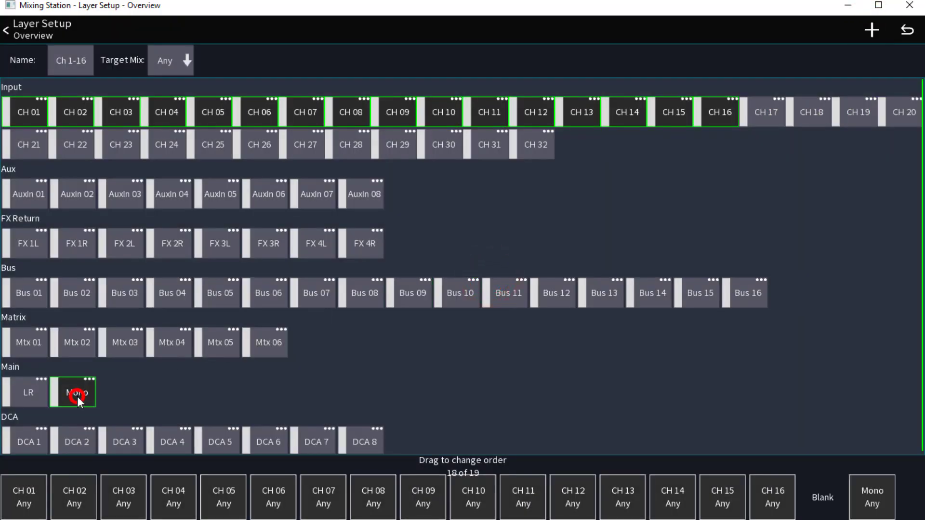
left_click(28, 395)
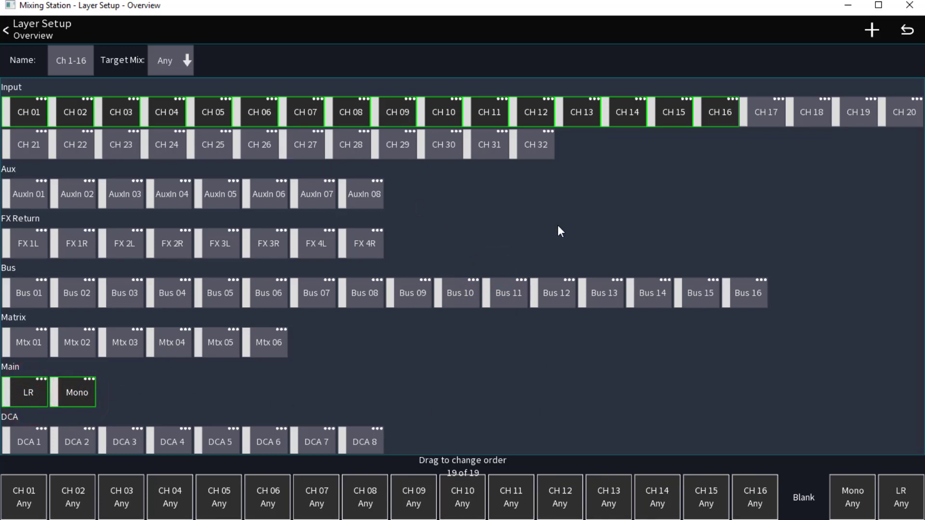
Step: Exit the Ch 1-16 layer setup to the mixer view and reopen the app settings
left_click(12, 28)
left_click(11, 28)
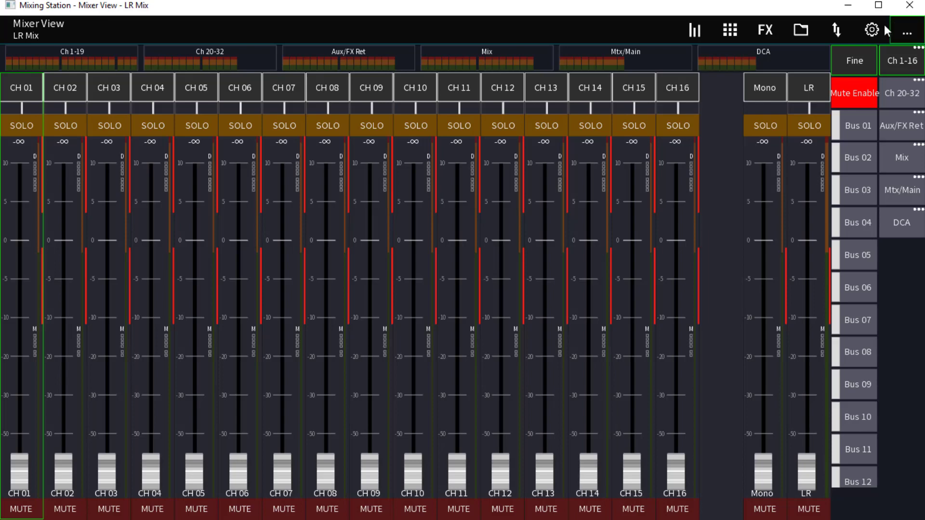
left_click(872, 29)
Step: Rename the Ch 20-32 layer to 'Ch 17-32'
left_click(239, 57)
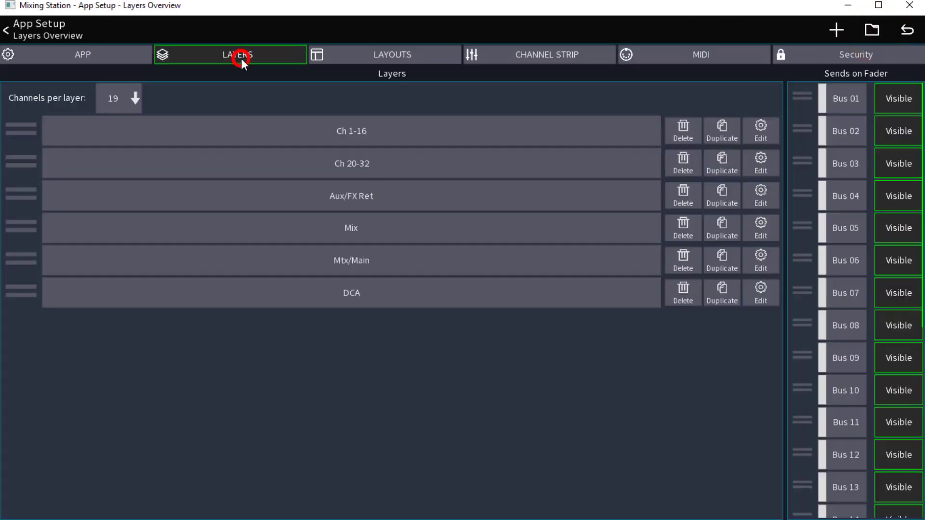
left_click(365, 171)
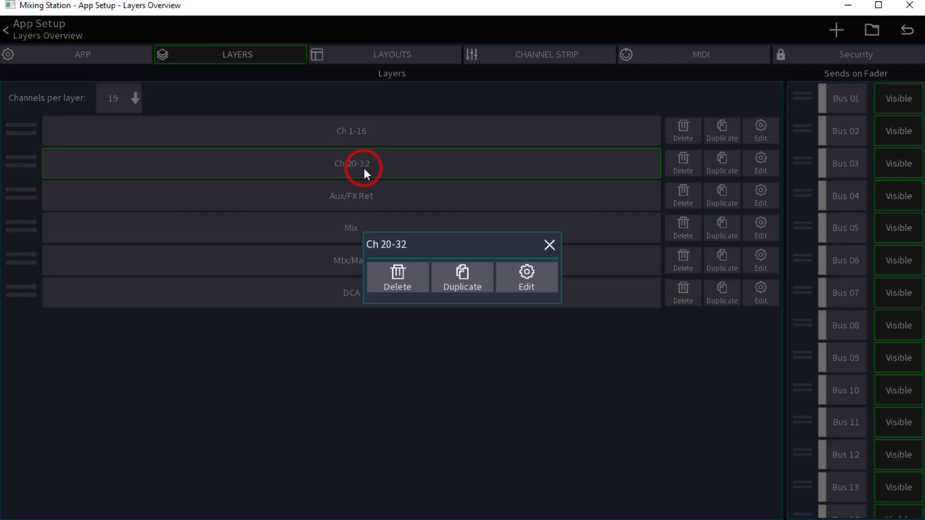
left_click(522, 276)
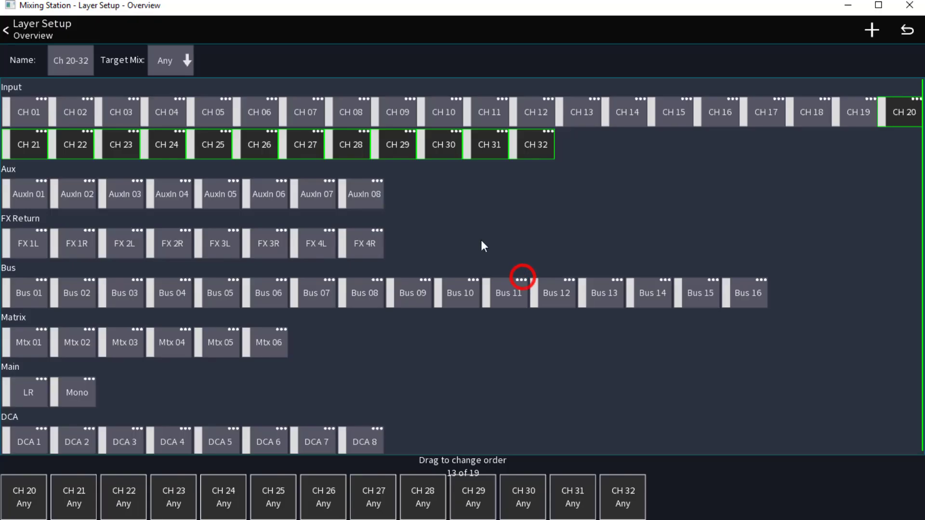
left_click(77, 62)
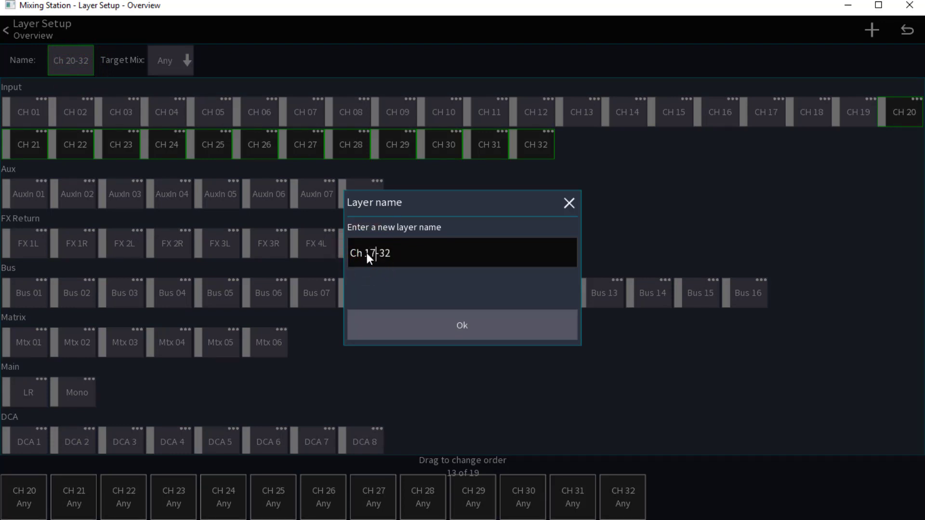
left_click(463, 322)
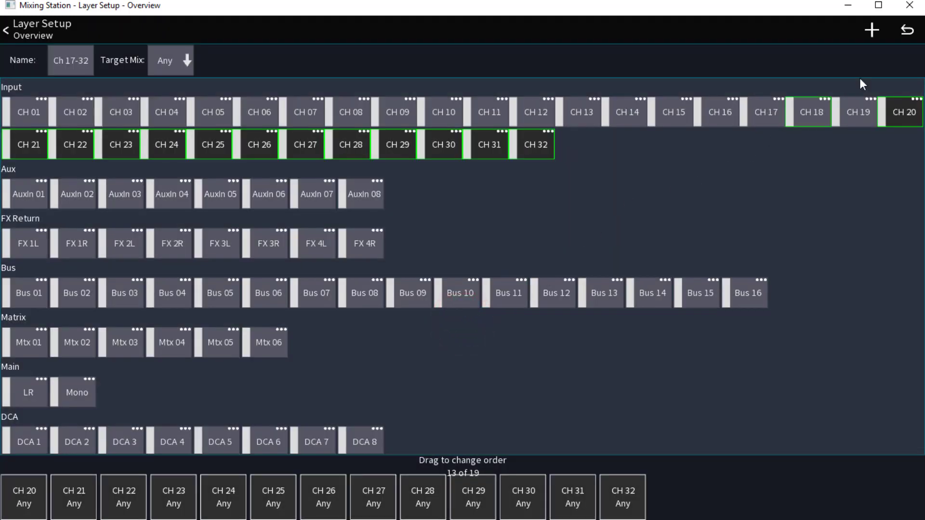
Step: Add a blank spacer plus Mono and LR masters to this layer, then return to the layer list
left_click(870, 32)
left_click(508, 276)
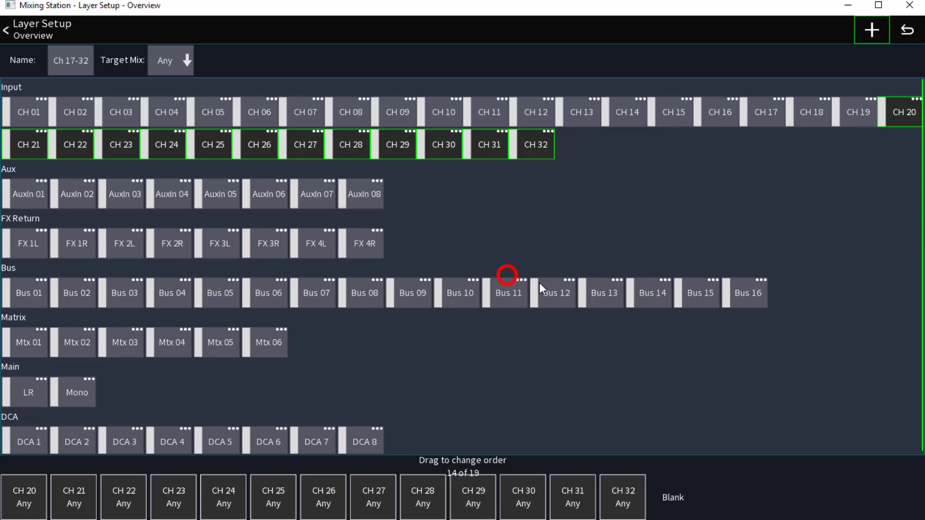
left_click(60, 396)
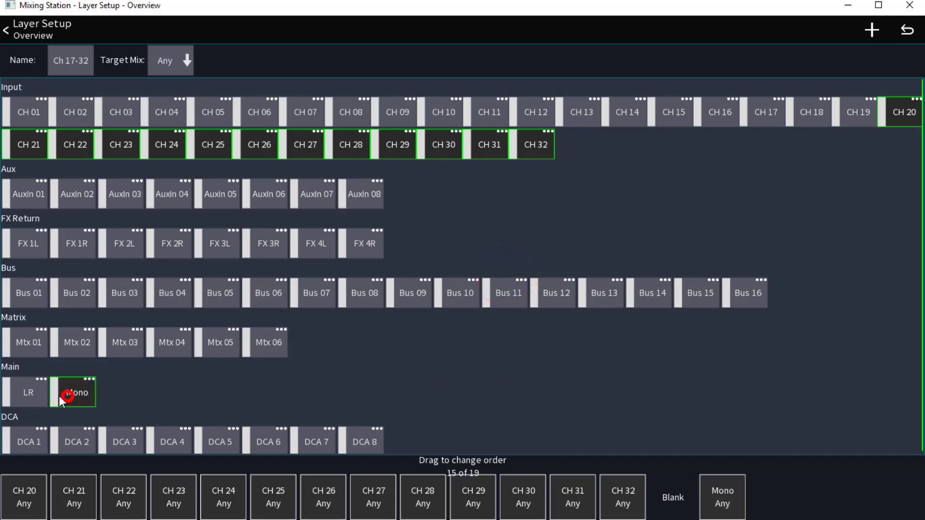
left_click(31, 392)
left_click(24, 35)
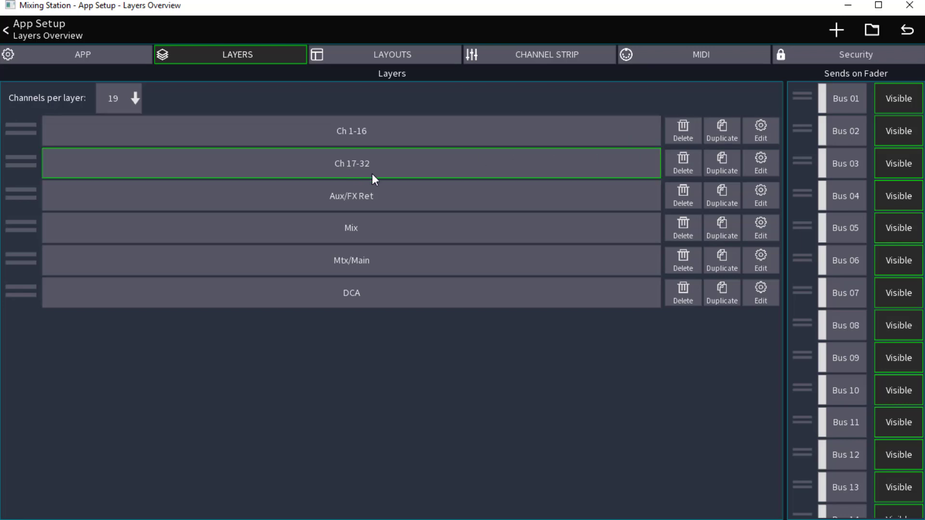
Step: Append a Blank Element, Mono and LR to the Aux/FX Ret layer, filling 19 of 19 slots
left_click(361, 196)
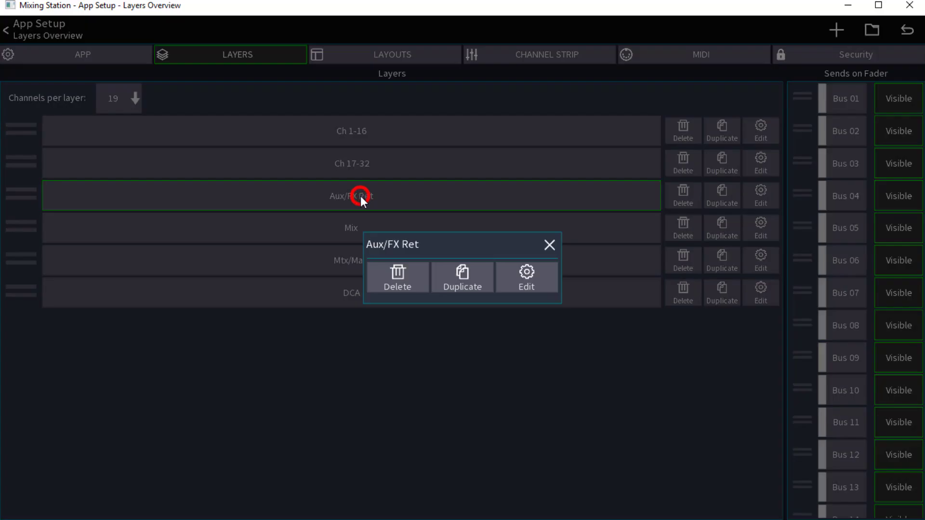
left_click(526, 279)
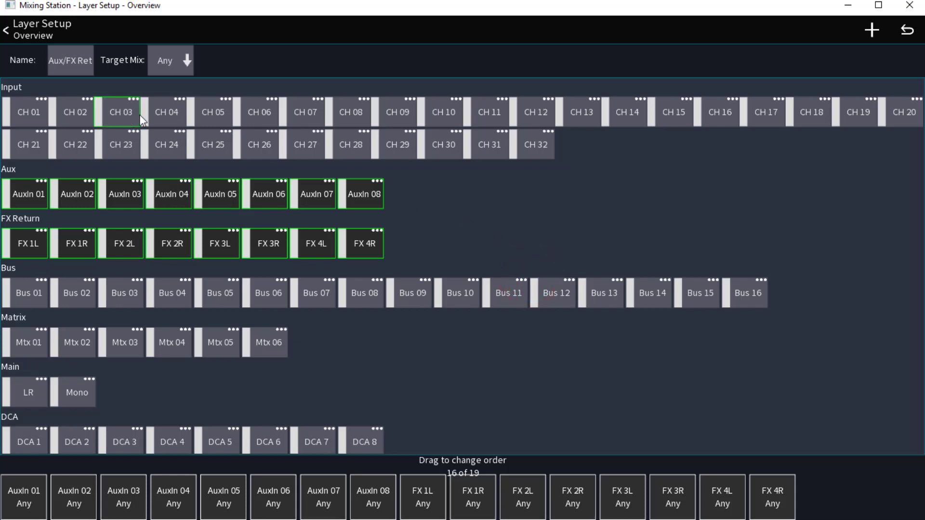
left_click(879, 34)
left_click(506, 278)
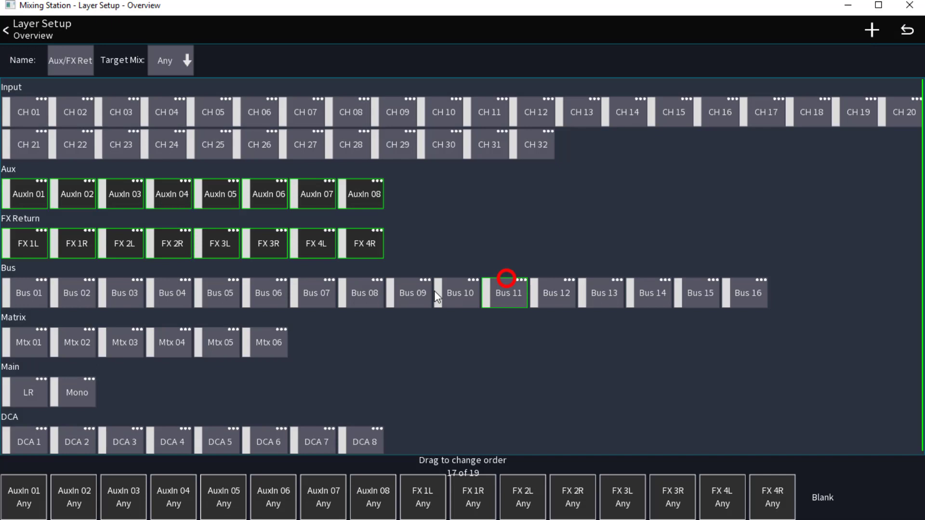
left_click(71, 393)
left_click(35, 393)
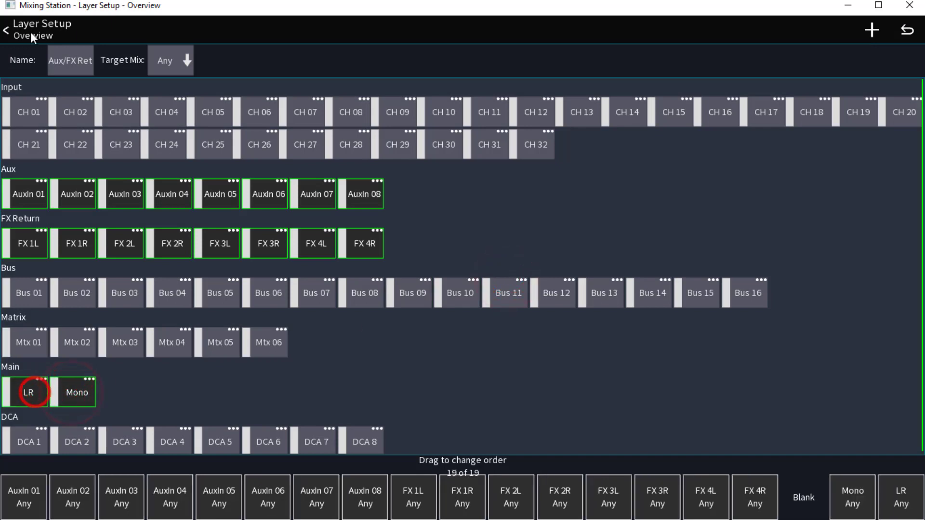
left_click(24, 28)
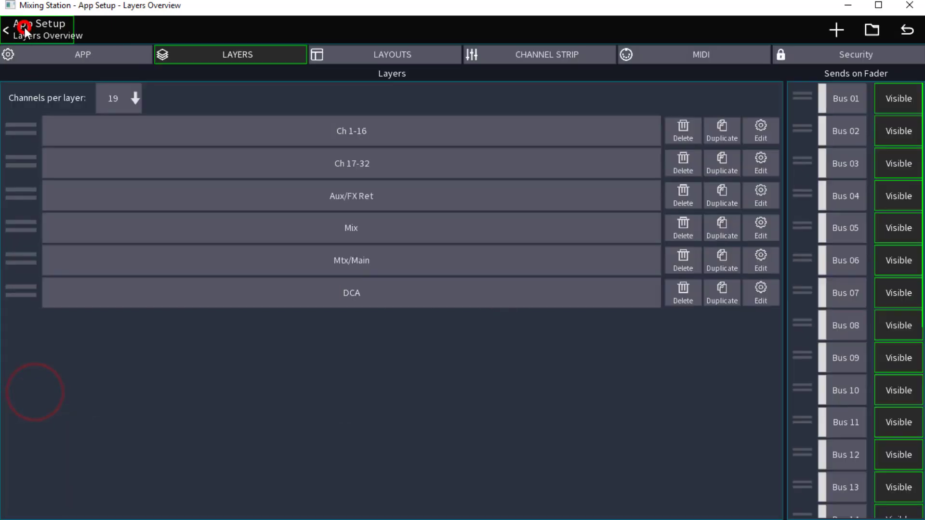
Step: Append a Blank Element, Mono and LR to the Mix layer
left_click(382, 227)
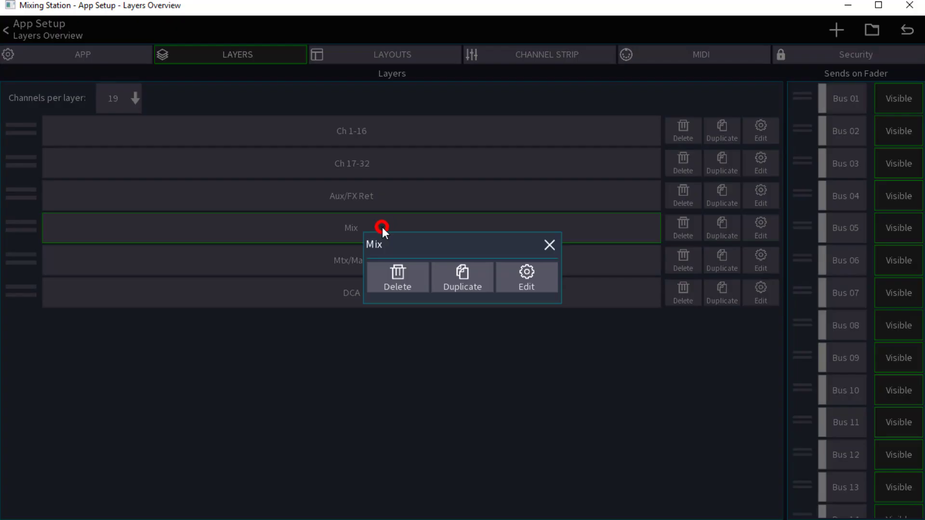
left_click(527, 278)
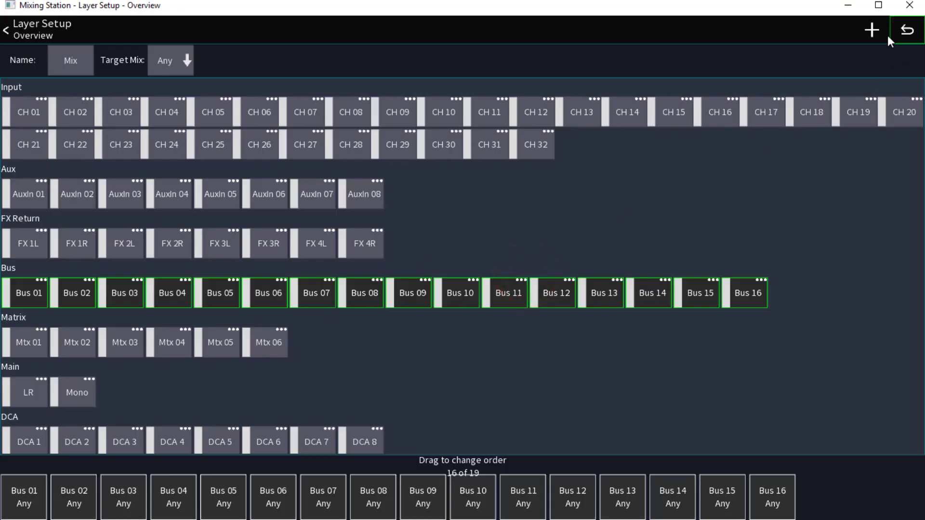
left_click(882, 32)
left_click(506, 277)
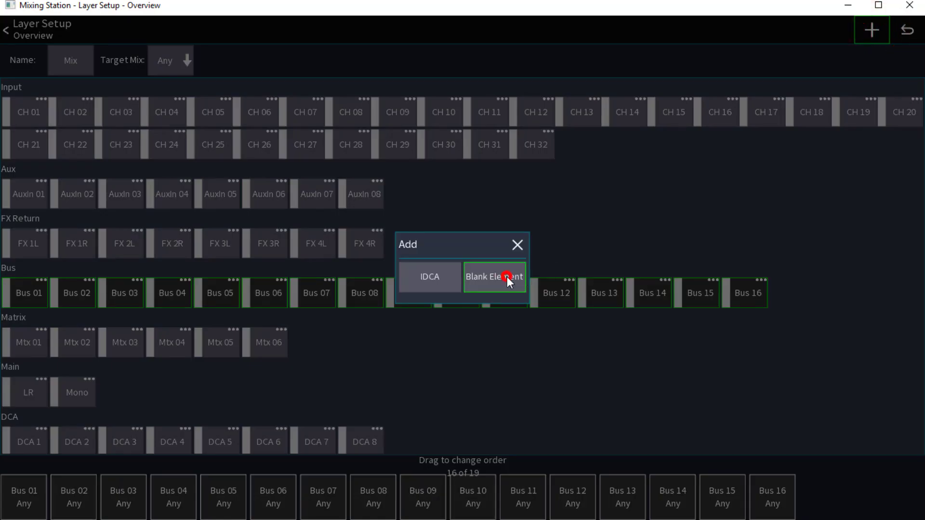
left_click(81, 392)
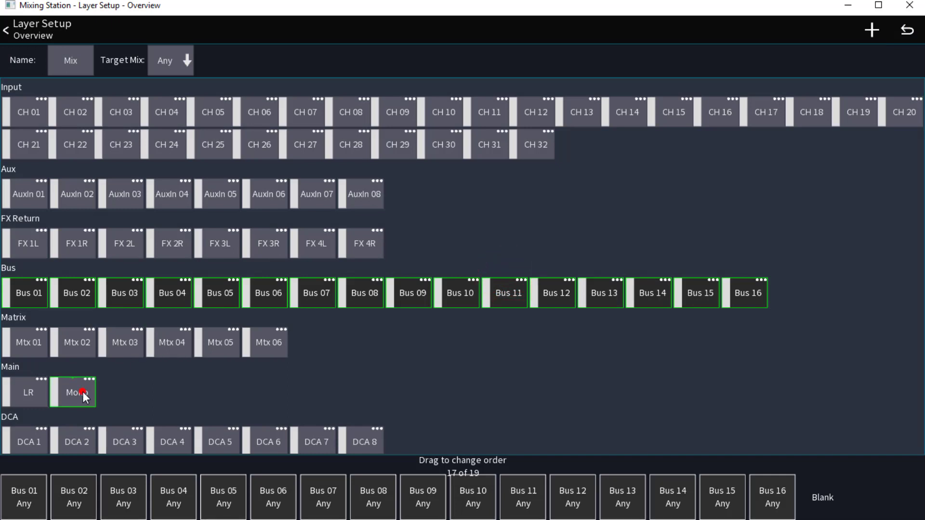
left_click(30, 391)
left_click(37, 35)
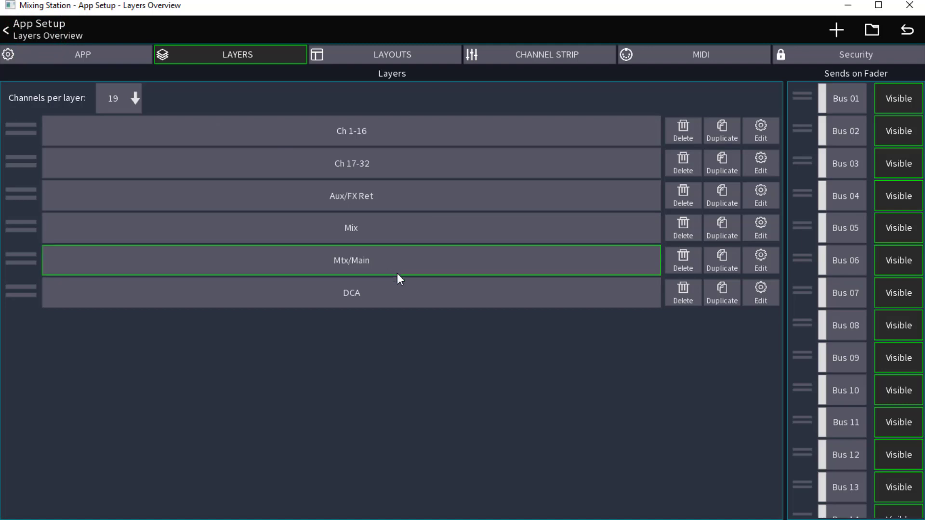
Step: Add Mono and LR masters after DCA 1–8 in the DCA layer
left_click(756, 293)
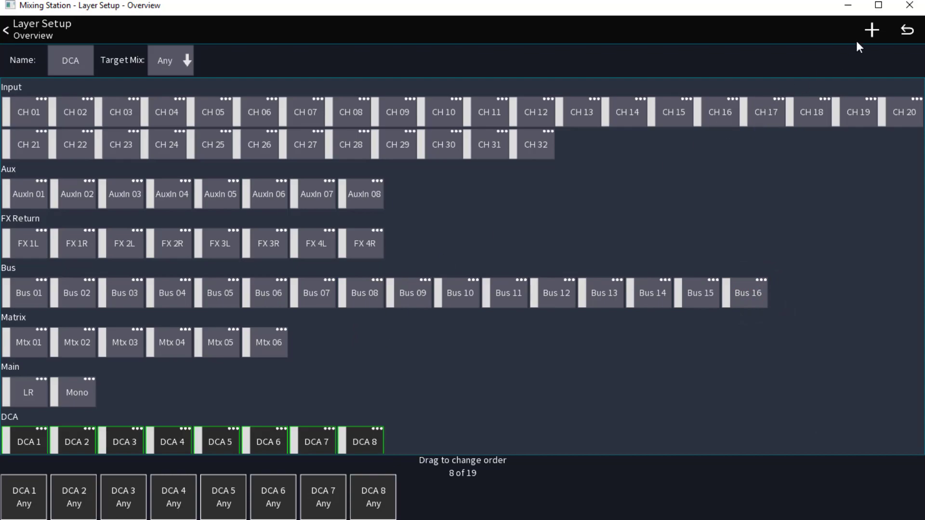
left_click(867, 31)
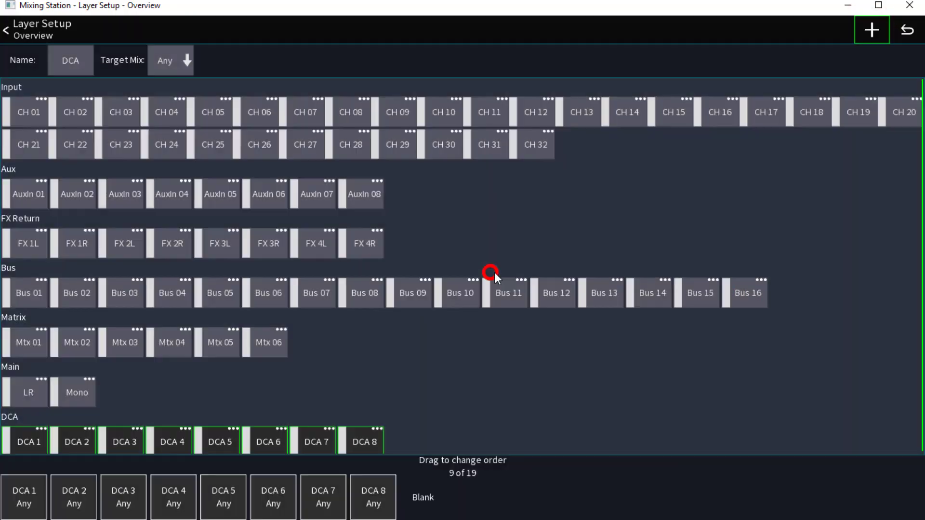
left_click(72, 392)
left_click(24, 385)
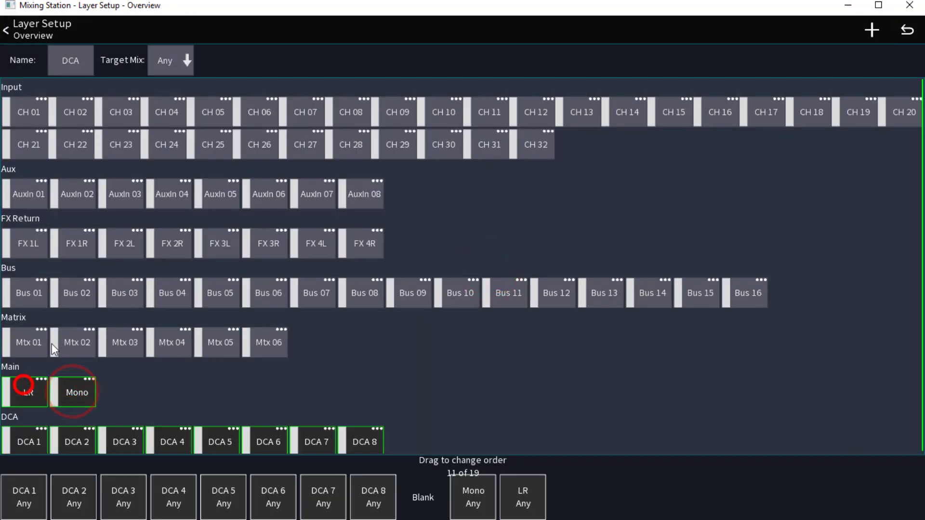
Step: Back in the mixer view, display the Ch 17-32 layer showing CH 20–32, Mono and LR
left_click(40, 30)
left_click(40, 29)
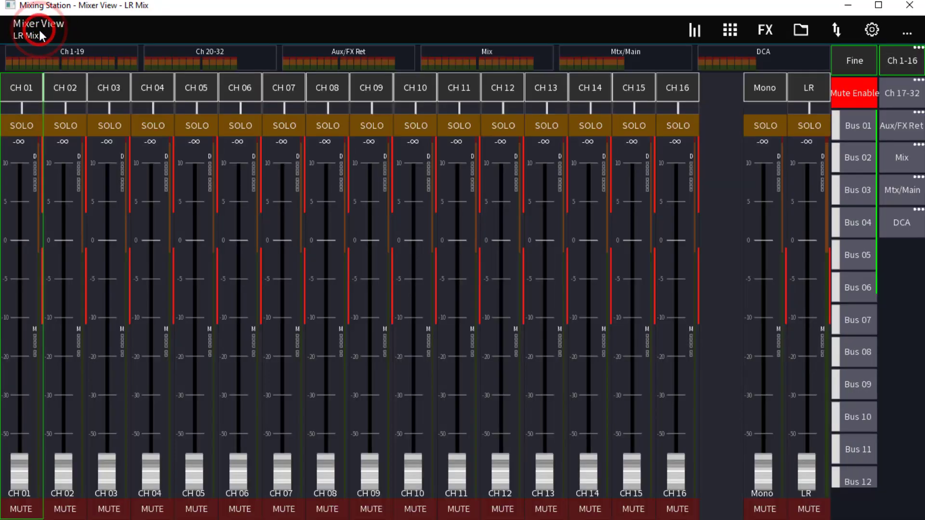
left_click(899, 93)
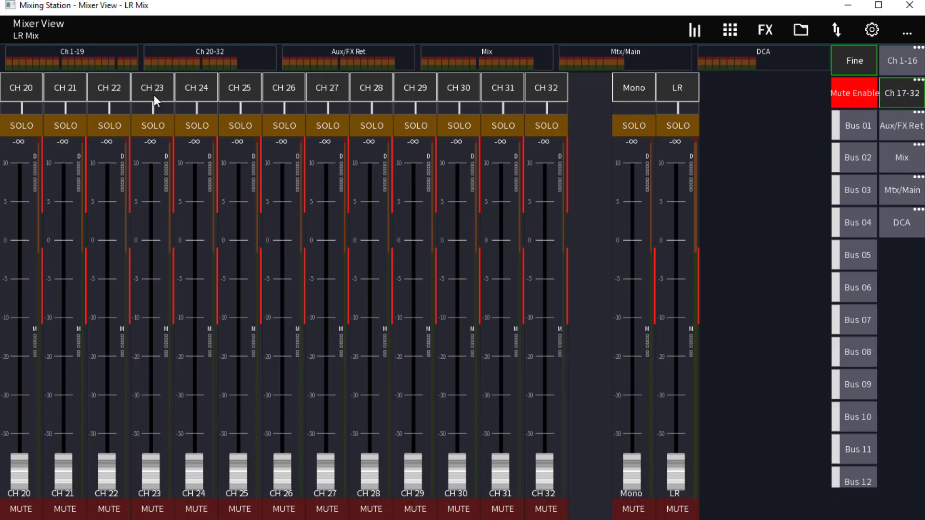
left_click(872, 30)
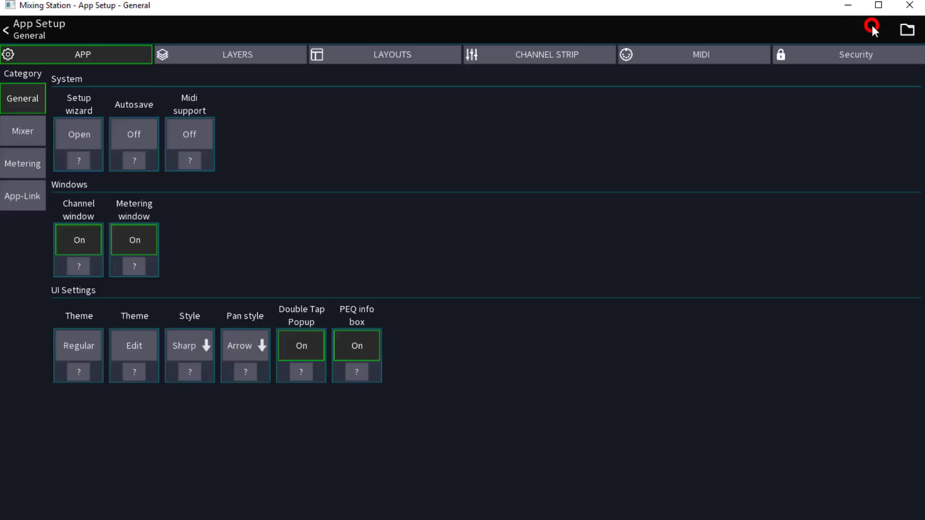
Step: Add CH 19, CH 18 and CH 17 to the Ch 17-32 layer
left_click(239, 55)
left_click(359, 166)
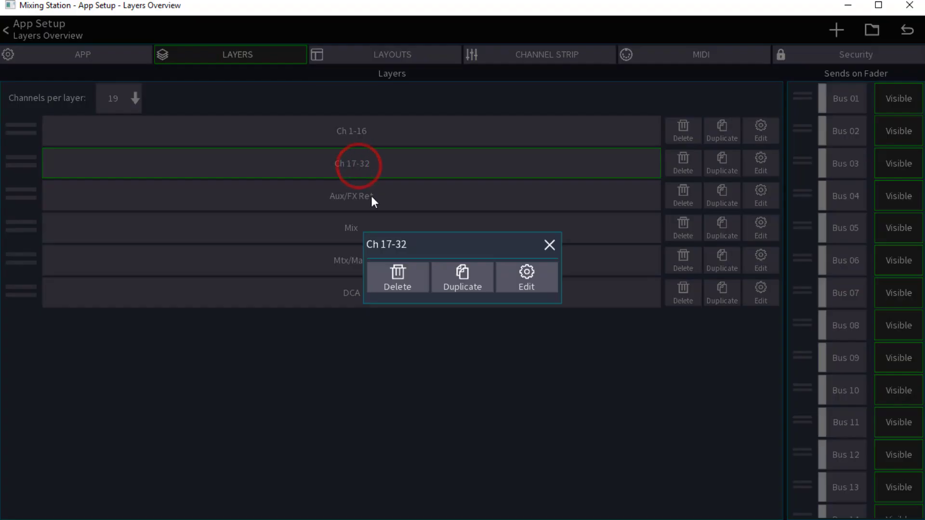
left_click(541, 283)
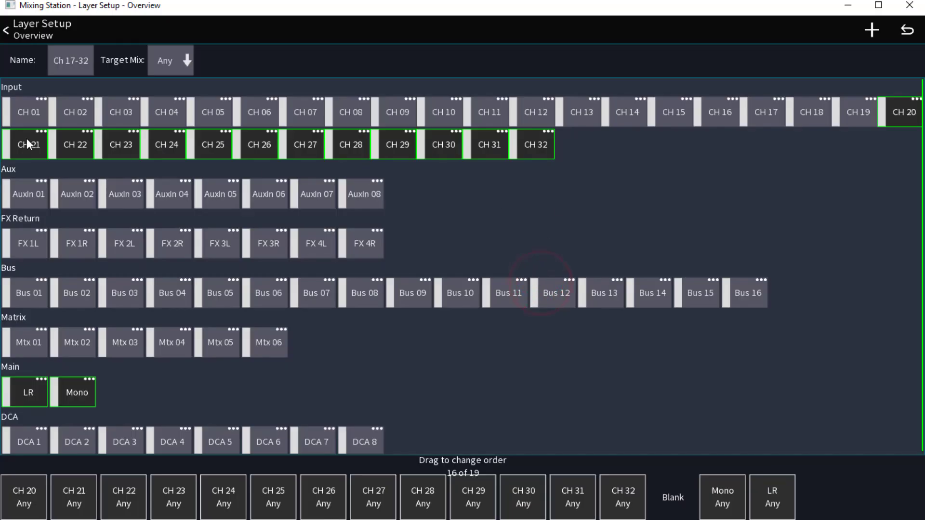
left_click(853, 116)
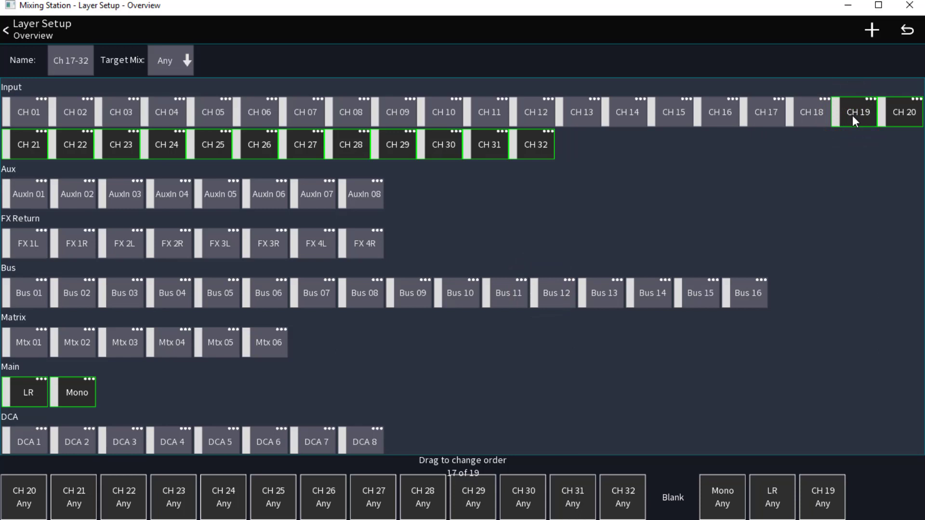
left_click(818, 112)
left_click(768, 112)
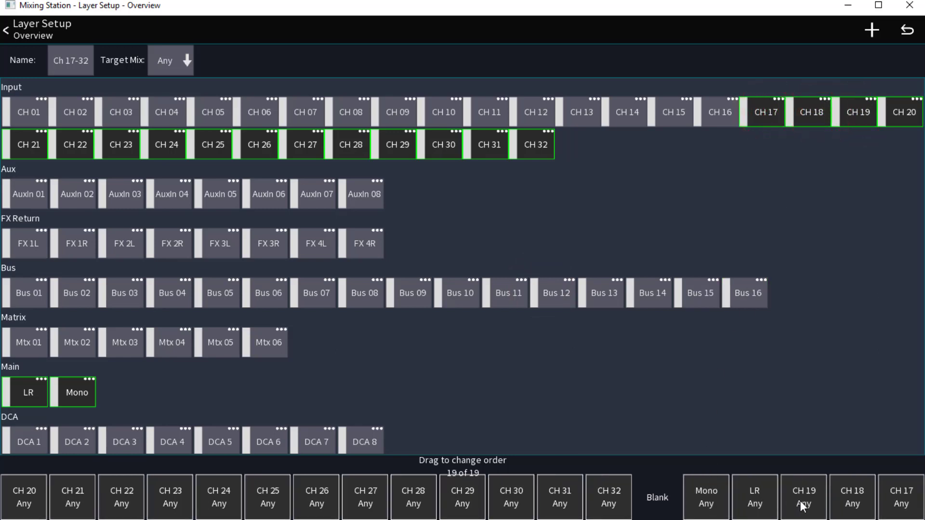
Step: Move CH 17–CH 19 to the front of the layer order, ahead of CH 20
left_click_drag(800, 501, 4, 488)
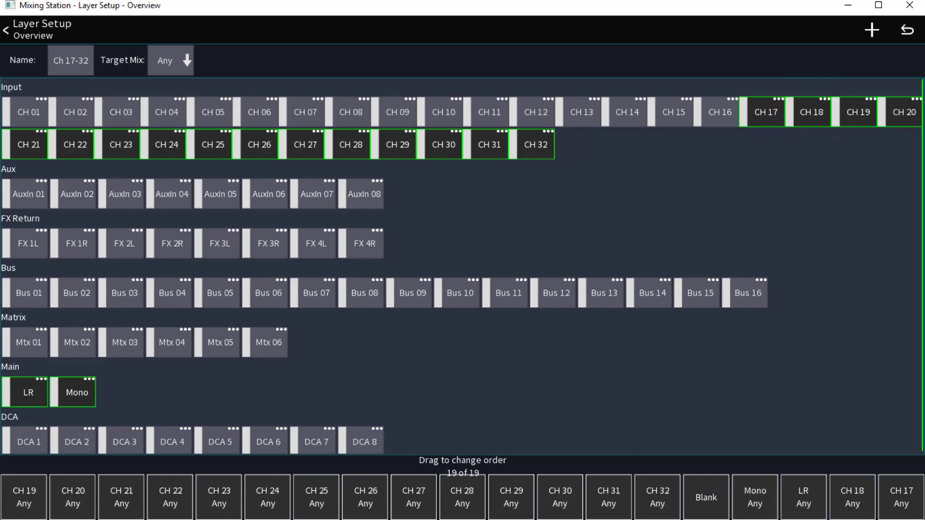
left_click_drag(865, 501, 6, 477)
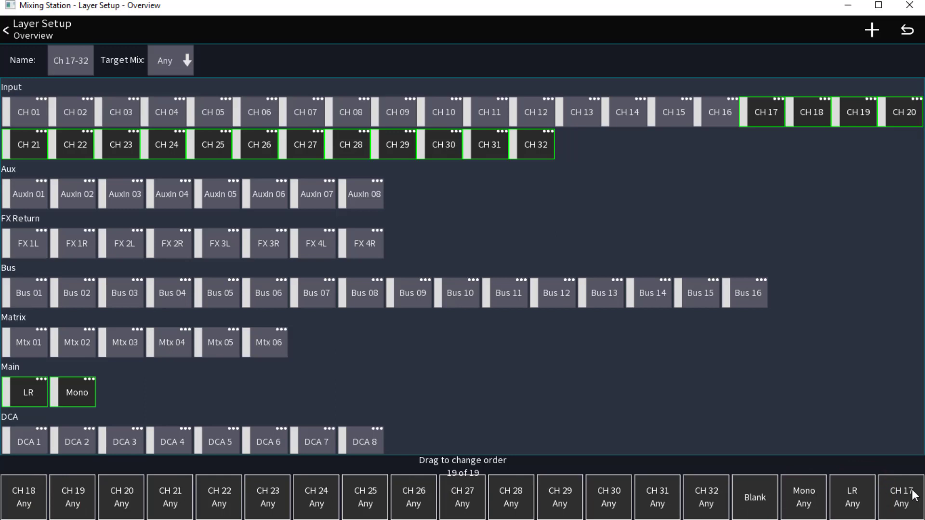
left_click_drag(903, 496, 13, 493)
Step: In the mixer view, check the Ch 17-32, Aux/FX Ret, Mix, Mtx/Main and DCA layers for Mono and LR
left_click(22, 32)
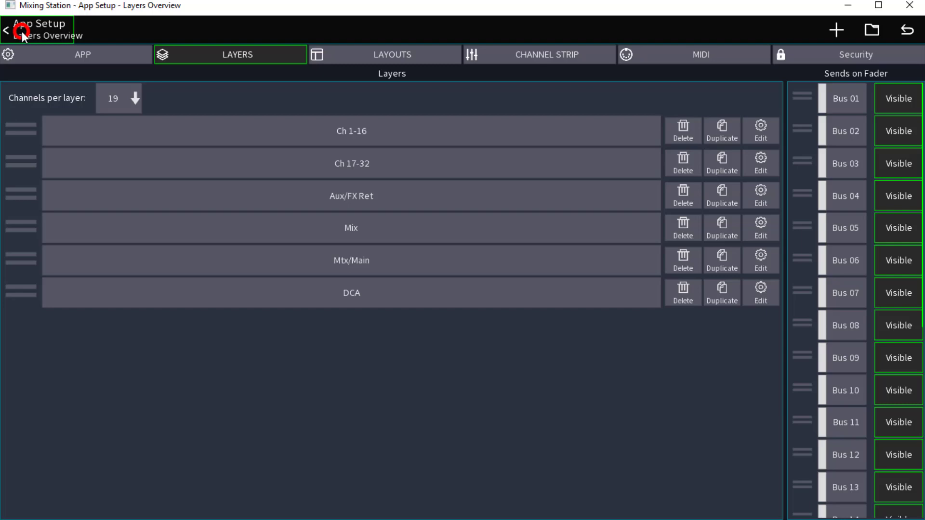
left_click(22, 28)
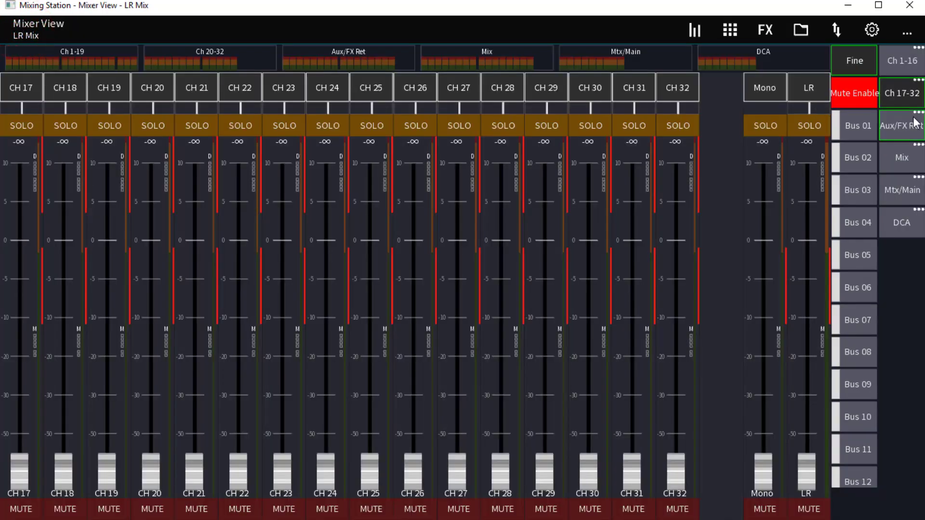
left_click(908, 95)
left_click(902, 132)
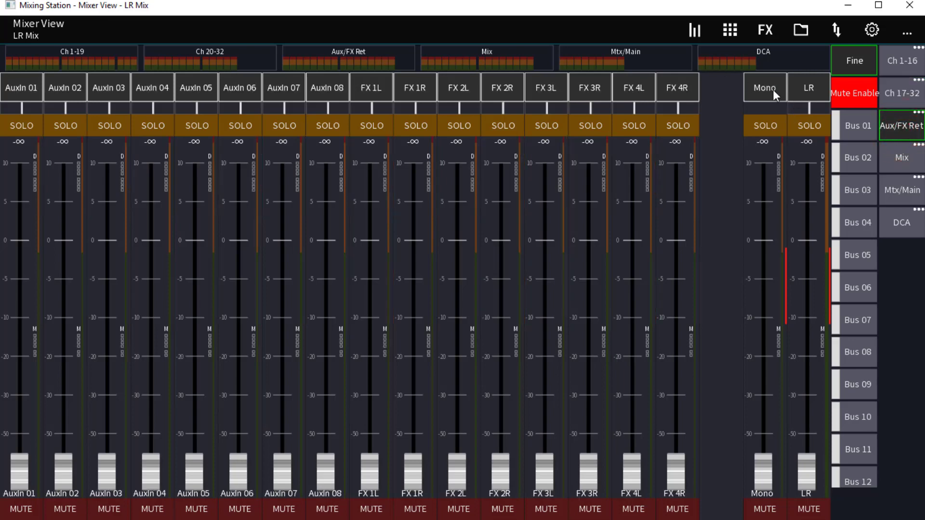
left_click(902, 162)
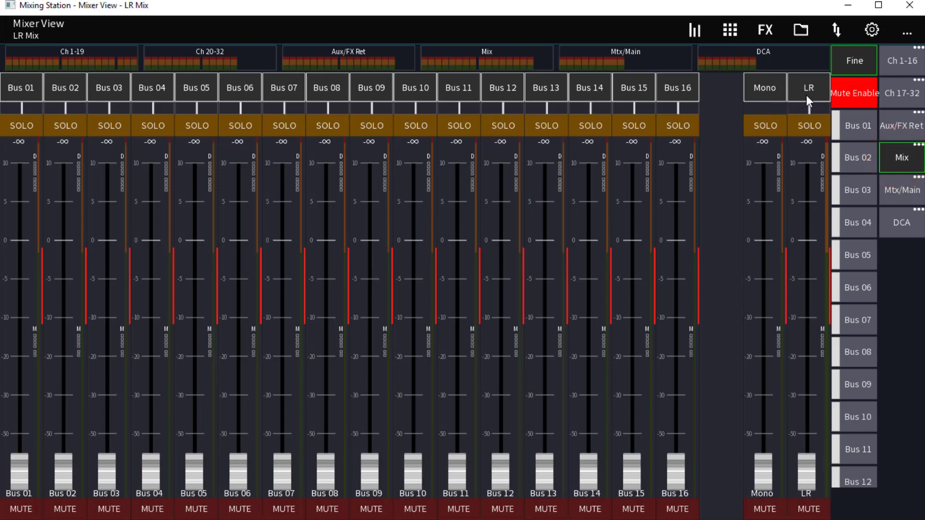
left_click(892, 193)
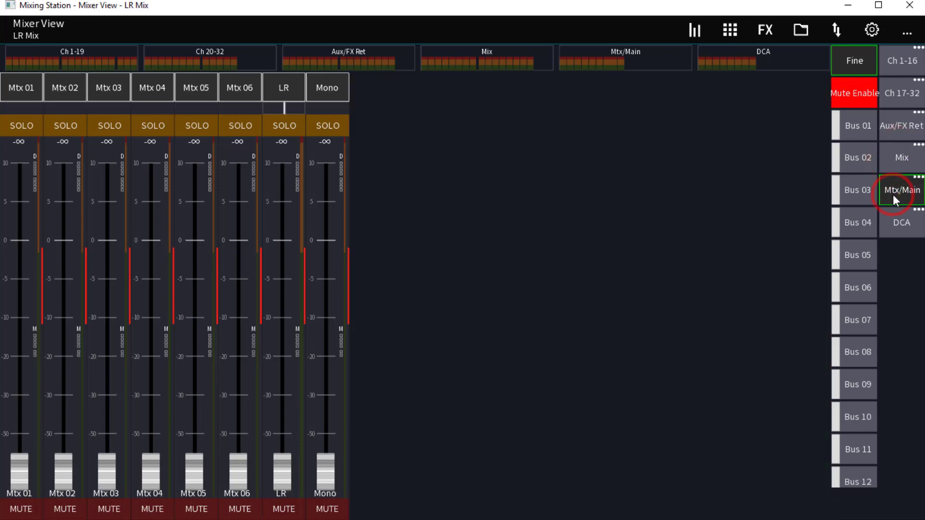
left_click(893, 226)
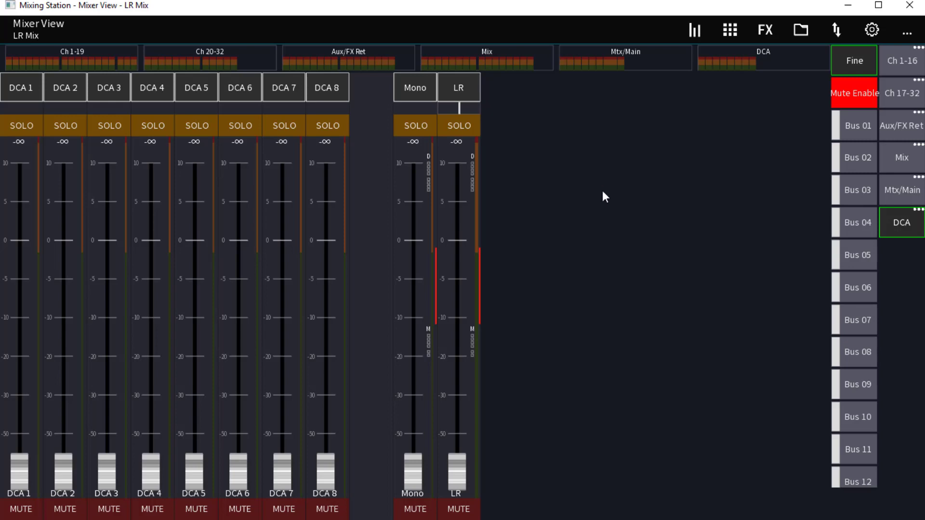
Step: Save the current layer setup over the default preset in the layer presets
left_click(871, 30)
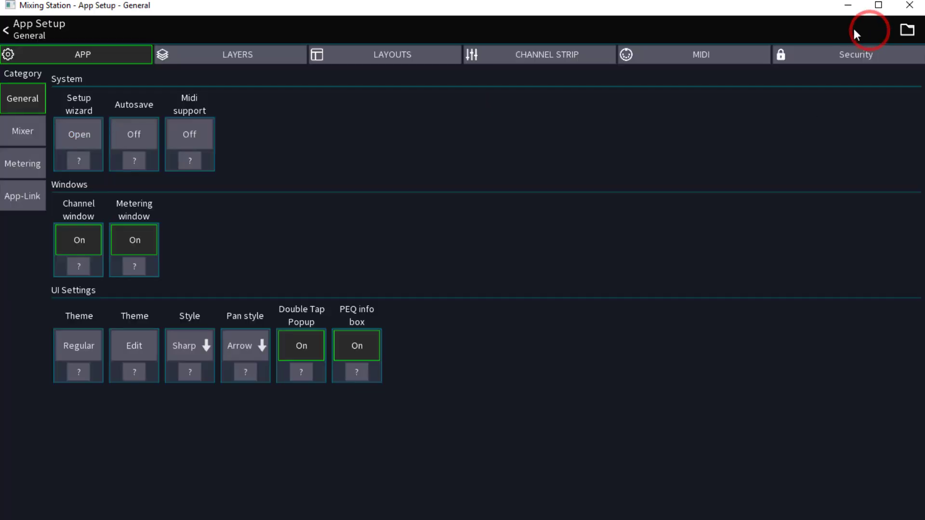
left_click(250, 54)
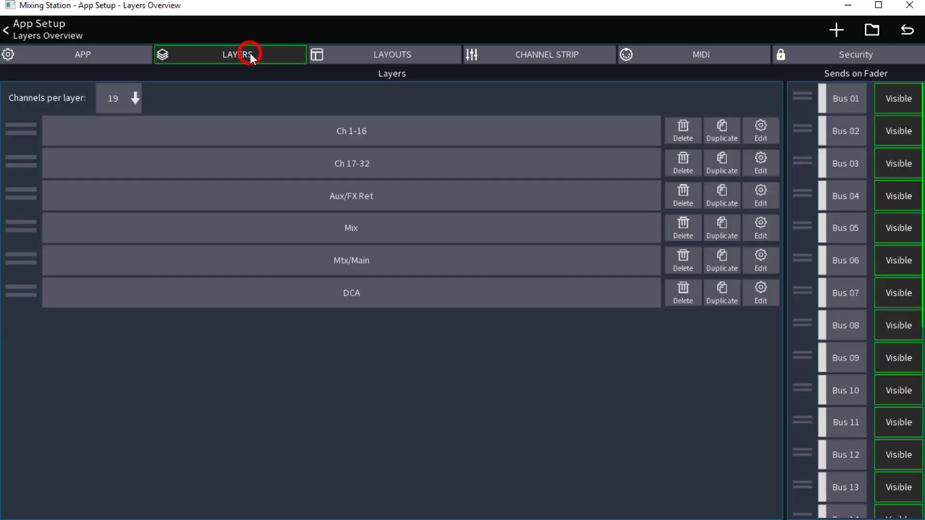
left_click(870, 30)
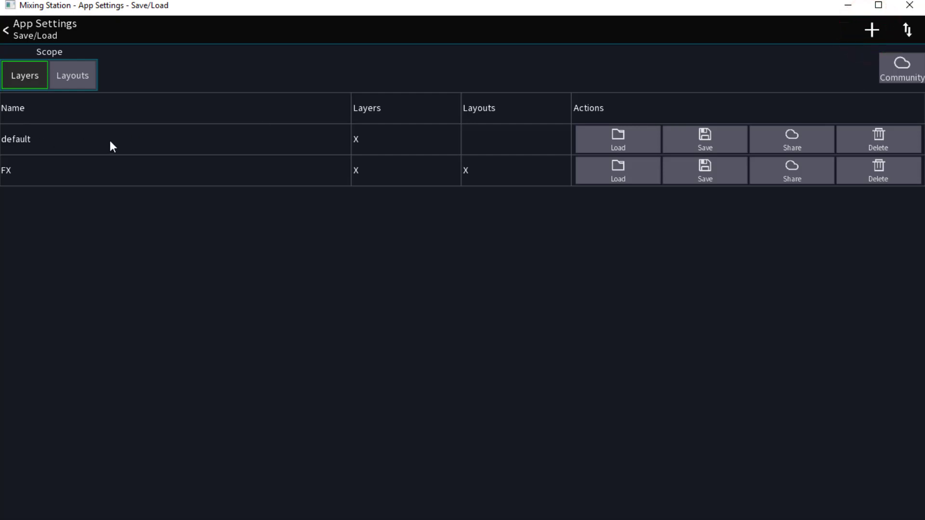
left_click(706, 143)
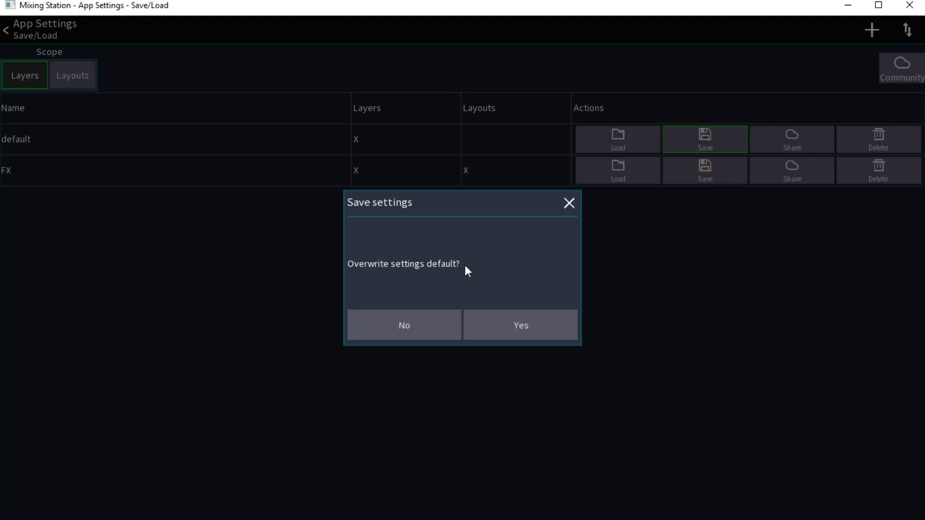
left_click(517, 322)
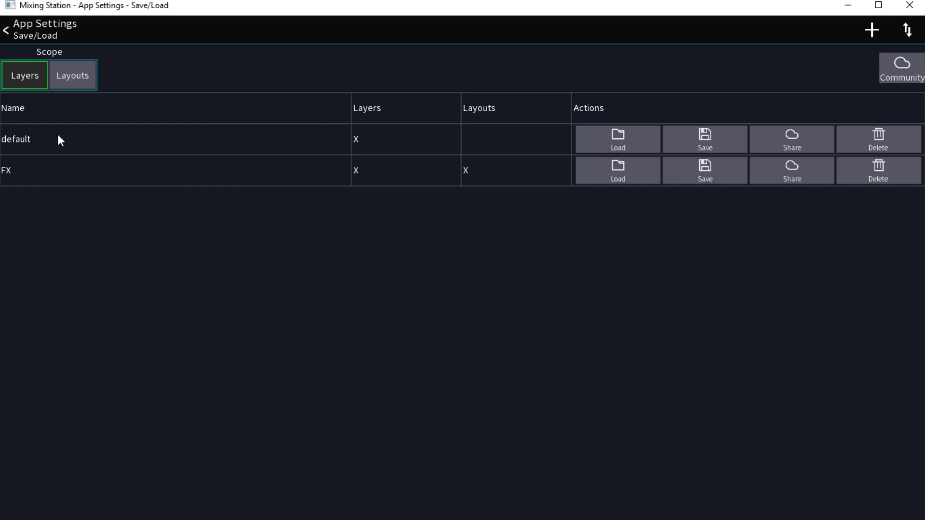
Step: Include Layouts in the save scope and overwrite the default preset again
left_click(90, 71)
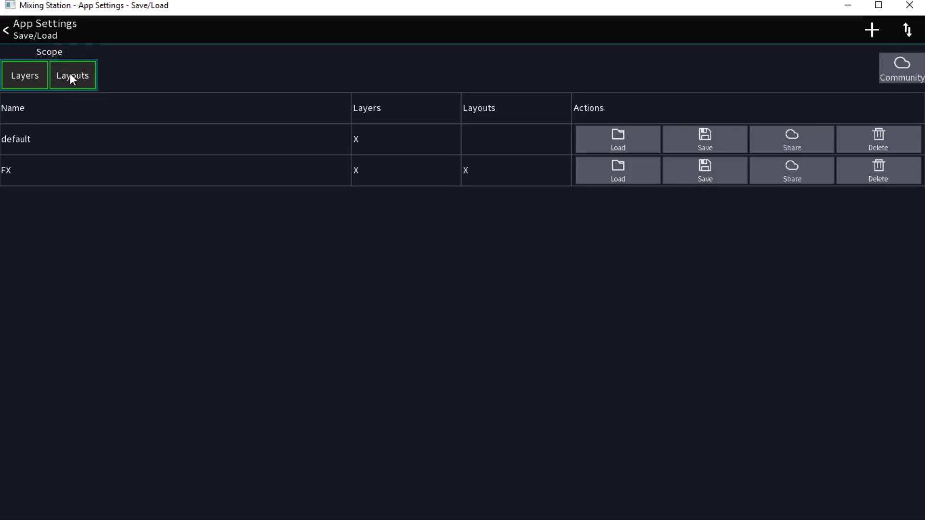
left_click(712, 138)
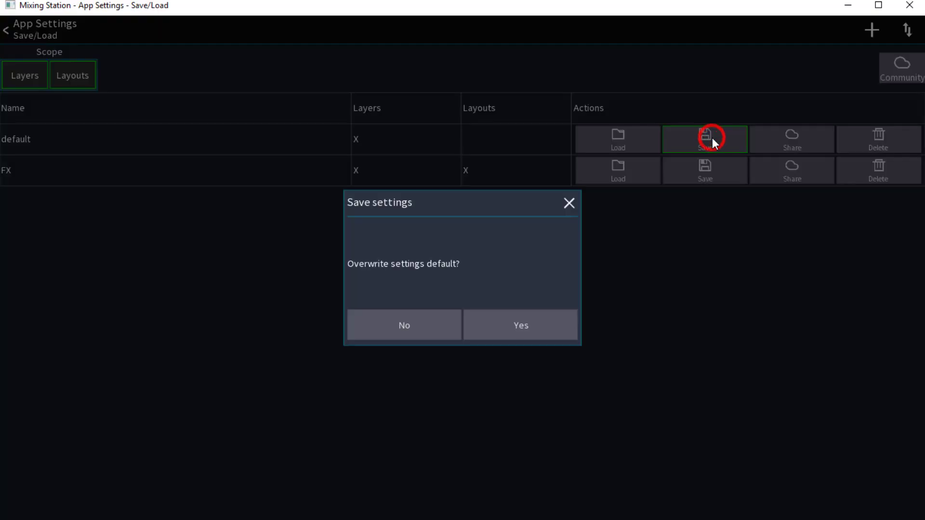
left_click(518, 318)
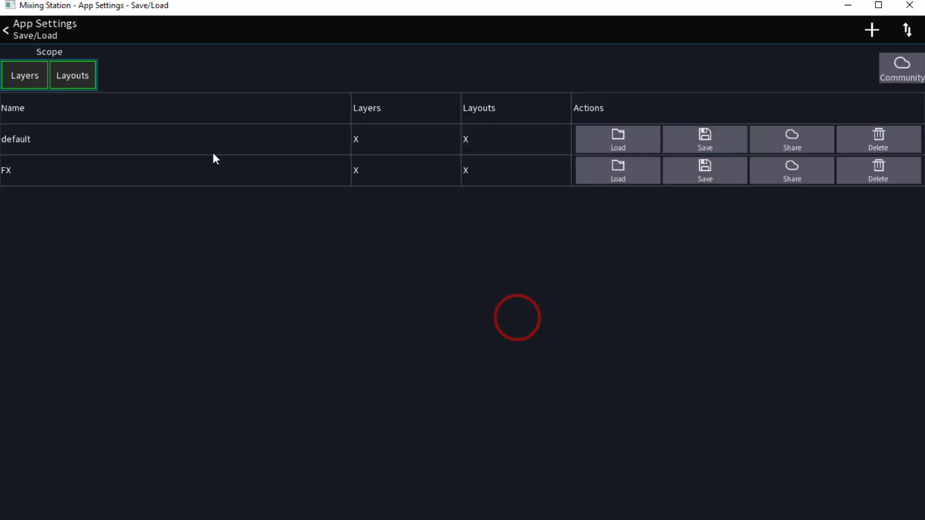
Step: Go back to Mixer View and show the Ch 1-16 layer with Mono and LR faders
left_click(7, 33)
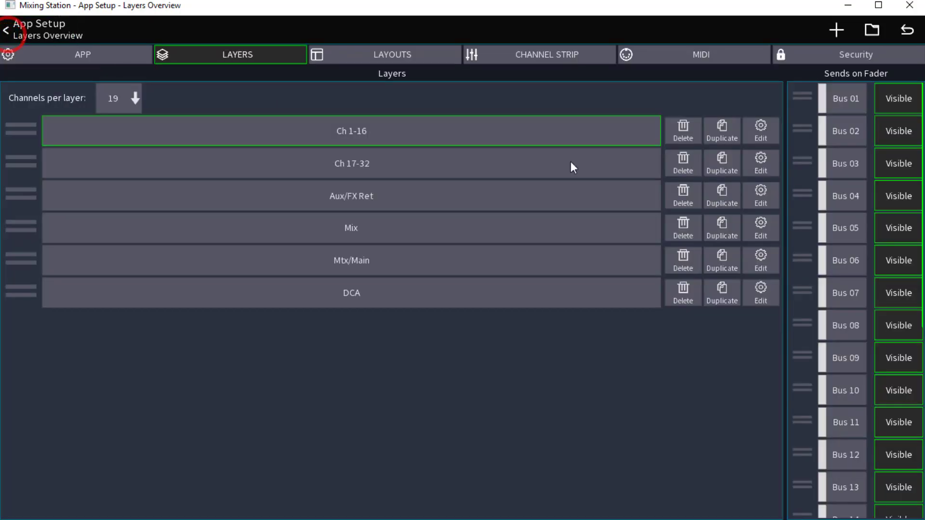
left_click(17, 32)
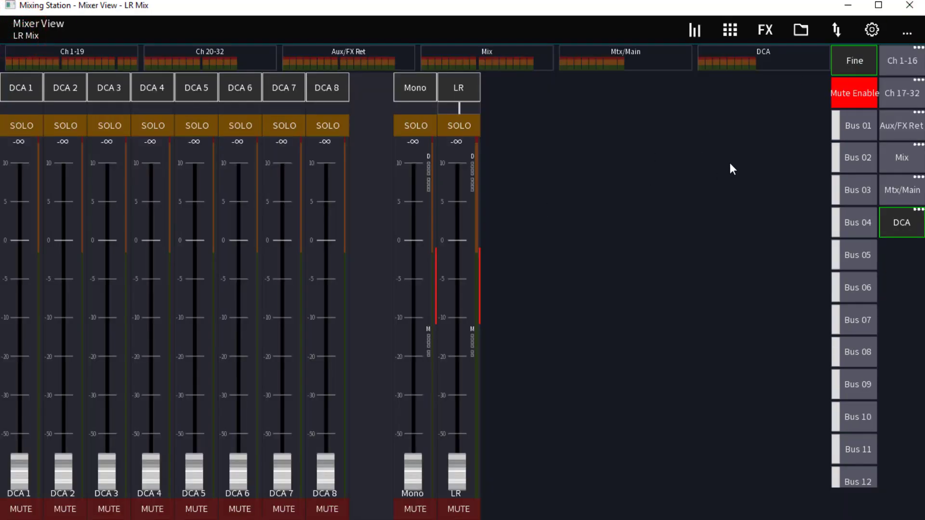
left_click(902, 61)
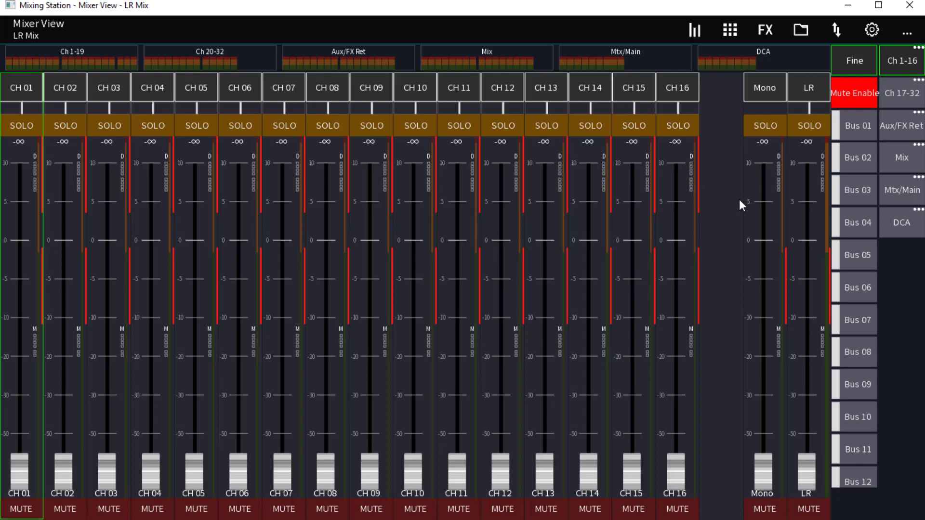